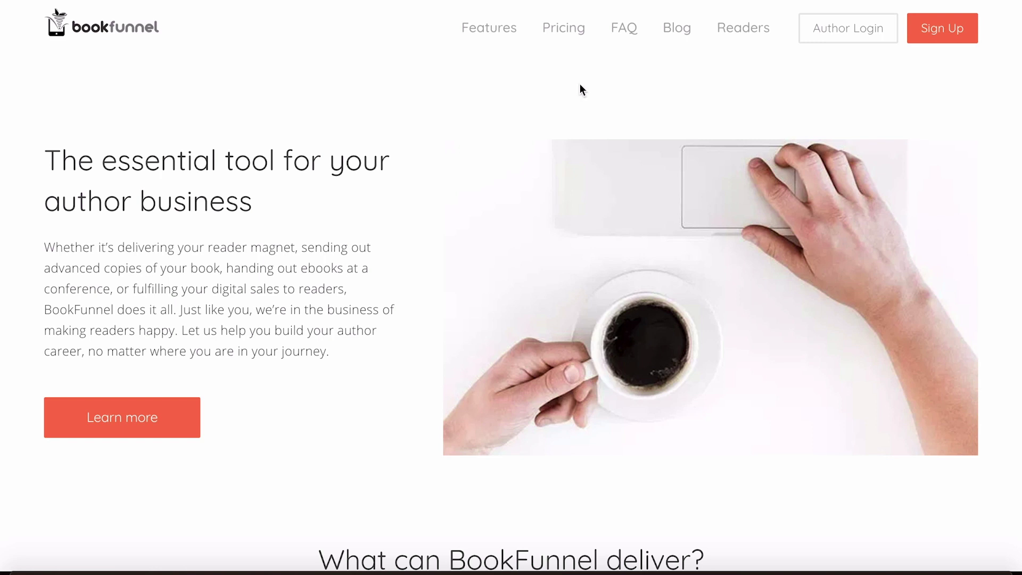
Browse the BookFunnel pricing plans and switch them to monthly pricing.
click(568, 34)
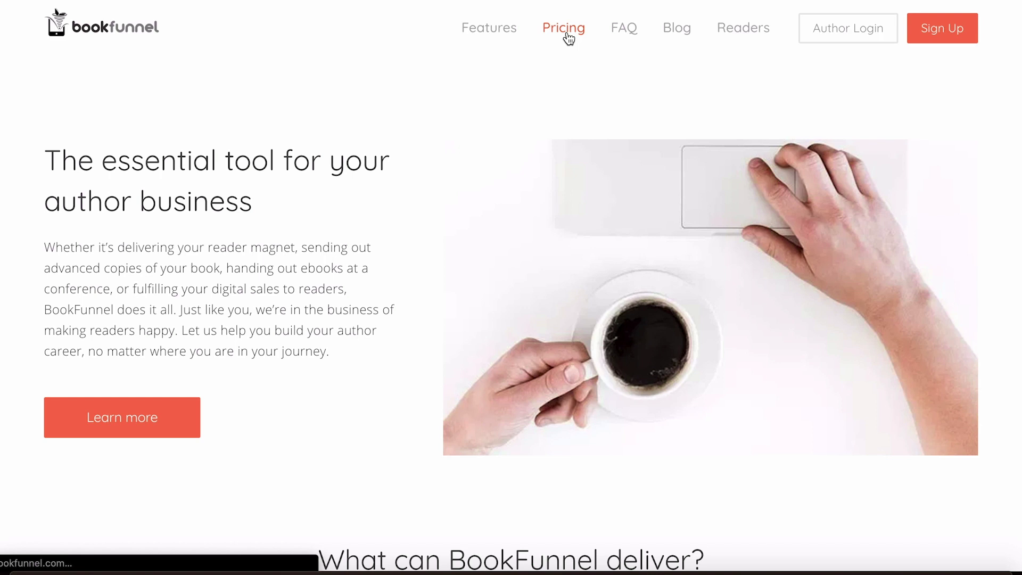
scroll(921, 247, down, 5)
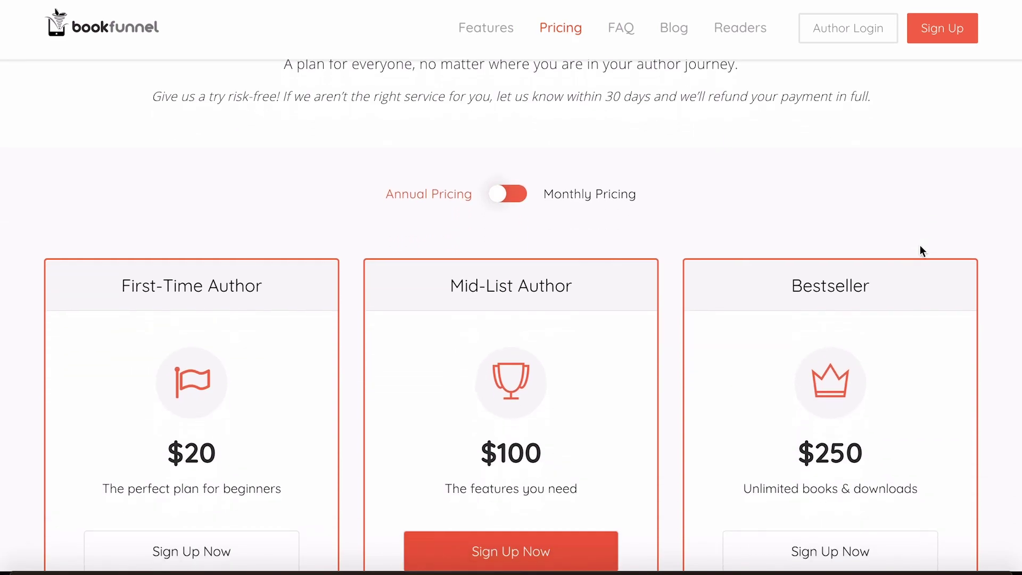
scroll(922, 252, down, 1)
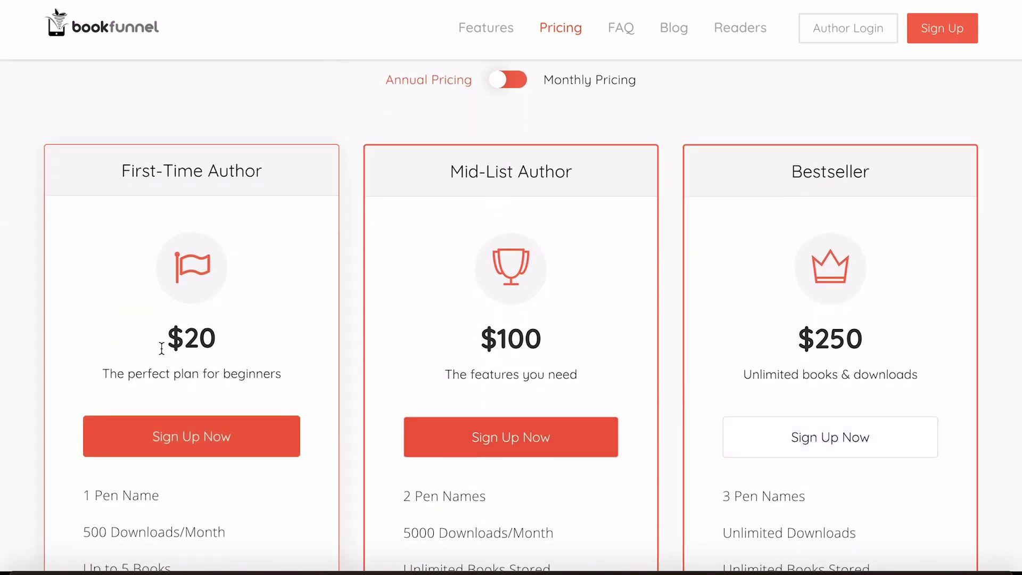
scroll(31, 327, down, 3)
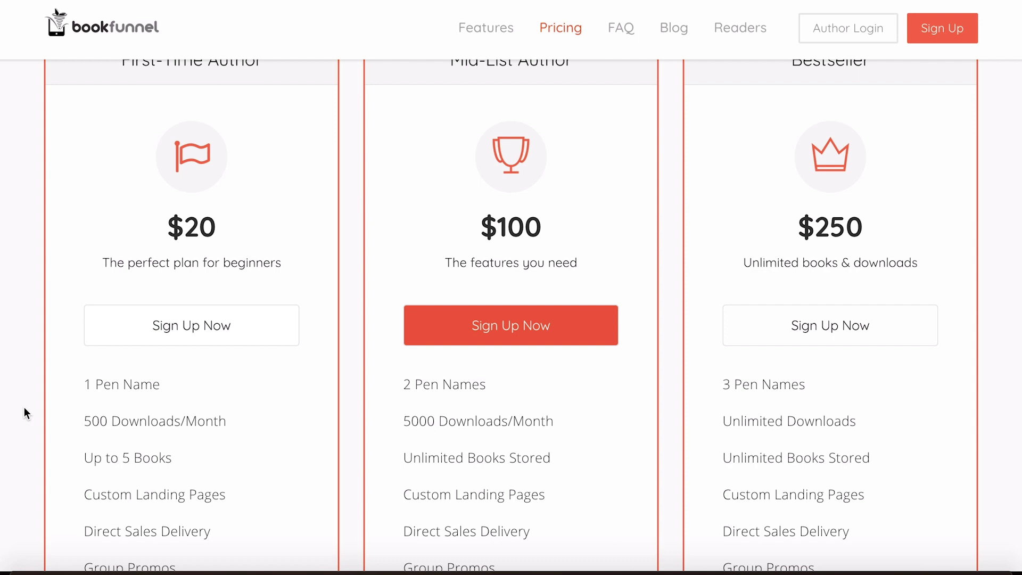
scroll(25, 406, up, 1)
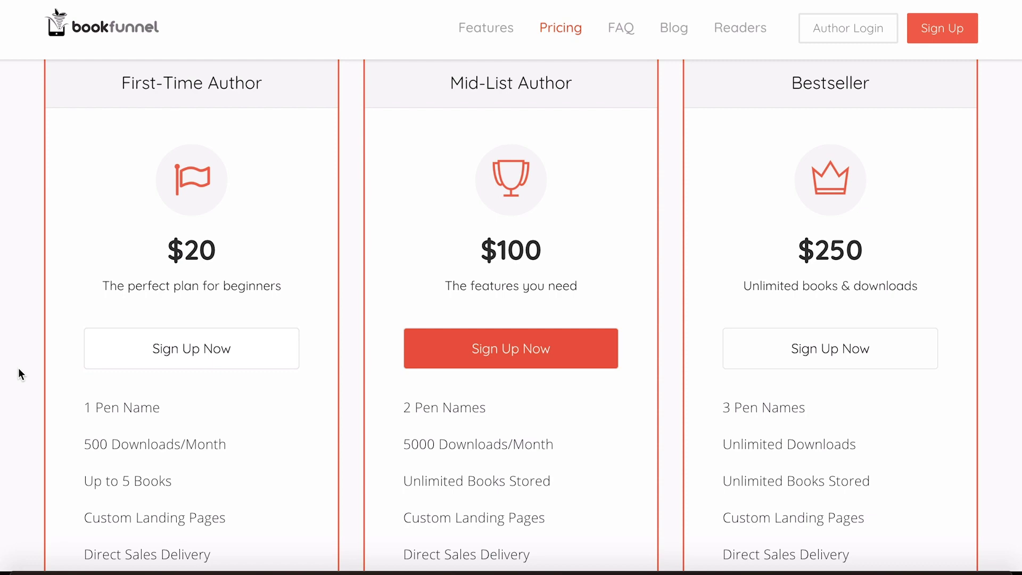
scroll(18, 368, up, 5)
scroll(18, 368, down, 3)
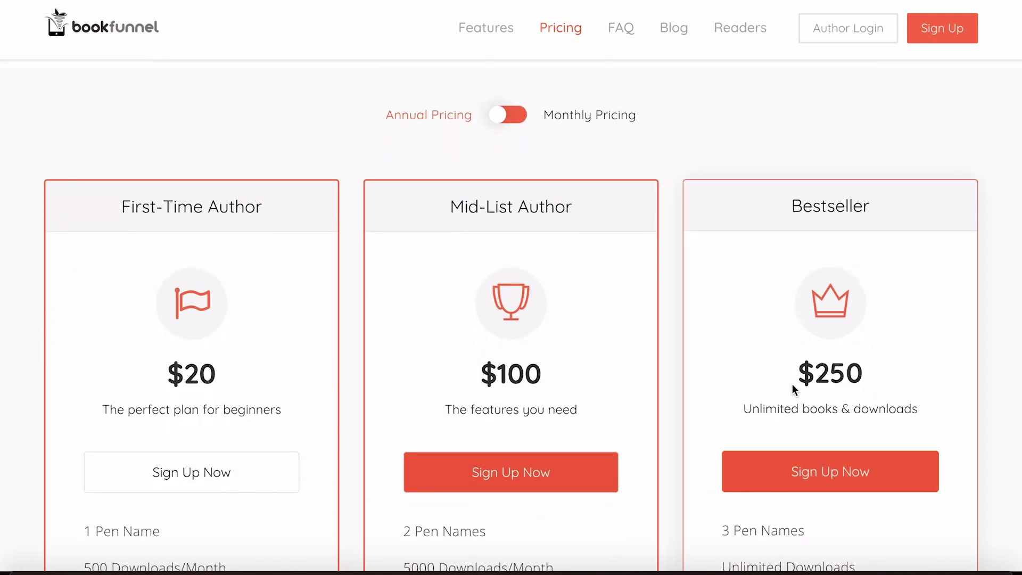
scroll(665, 404, down, 3)
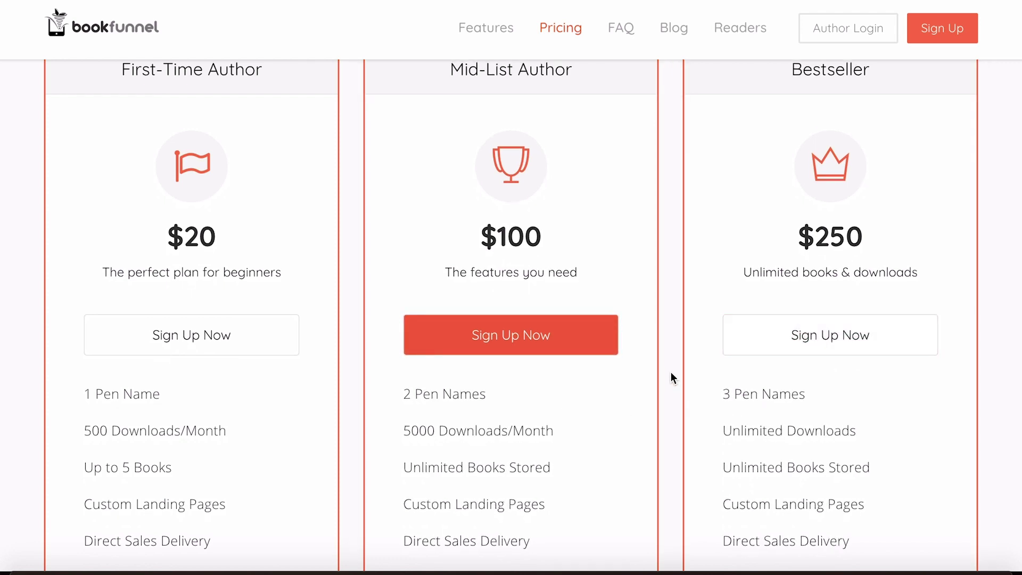
scroll(670, 373, up, 3)
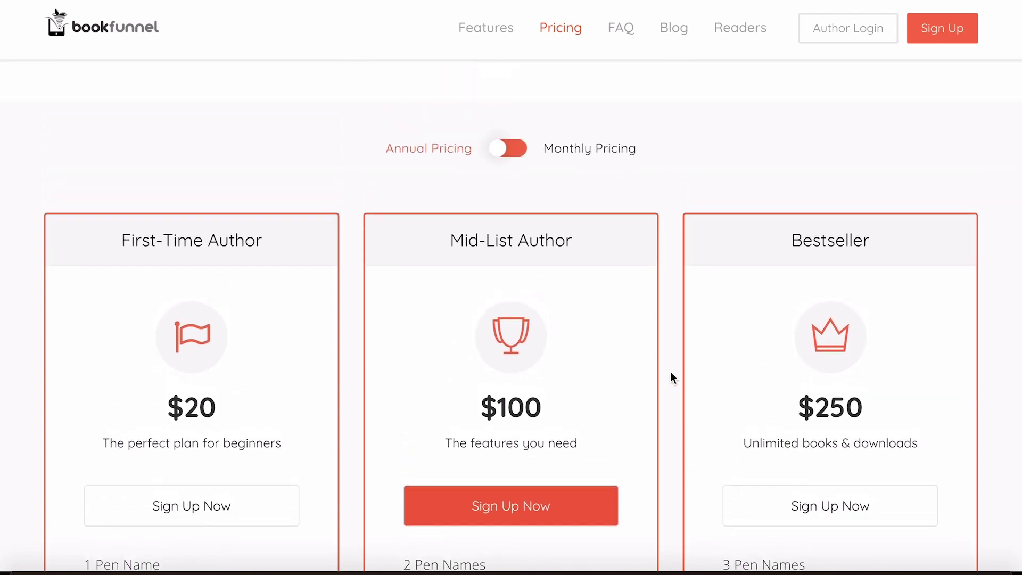
scroll(671, 375, up, 1)
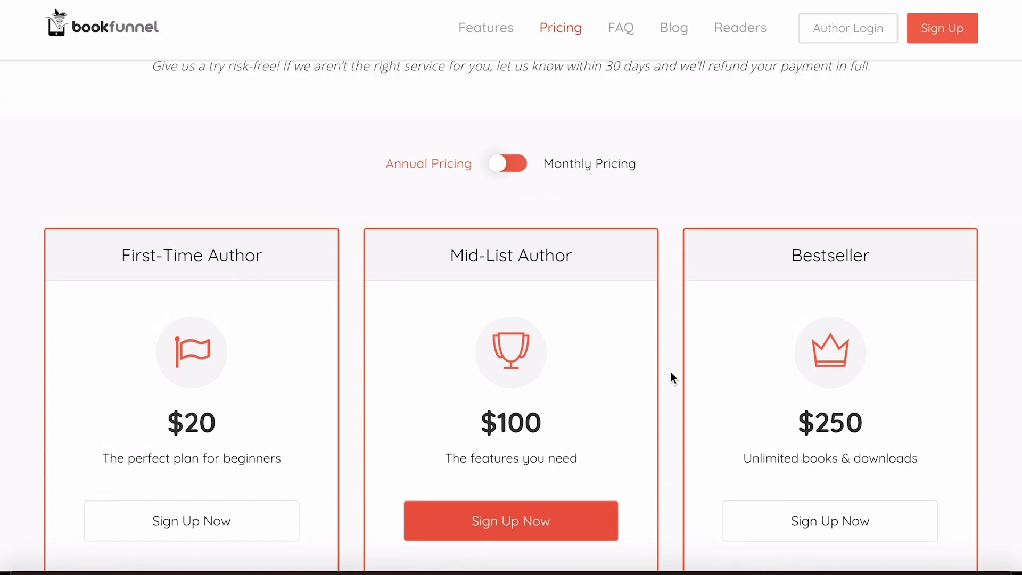
click(502, 165)
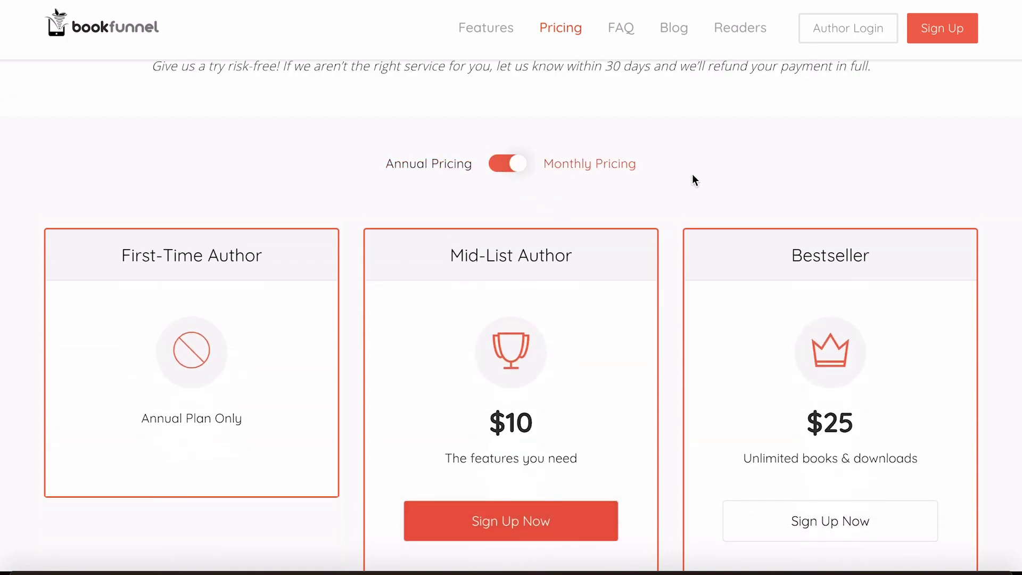
scroll(672, 234, down, 2)
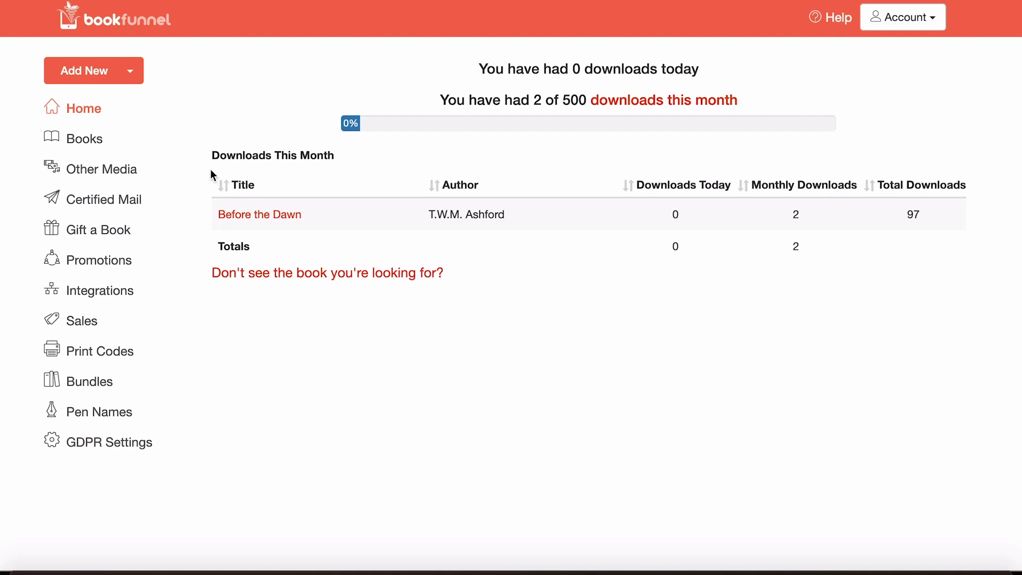
Go to the Books list from the sidebar, leaving the add-new menu unused.
click(131, 74)
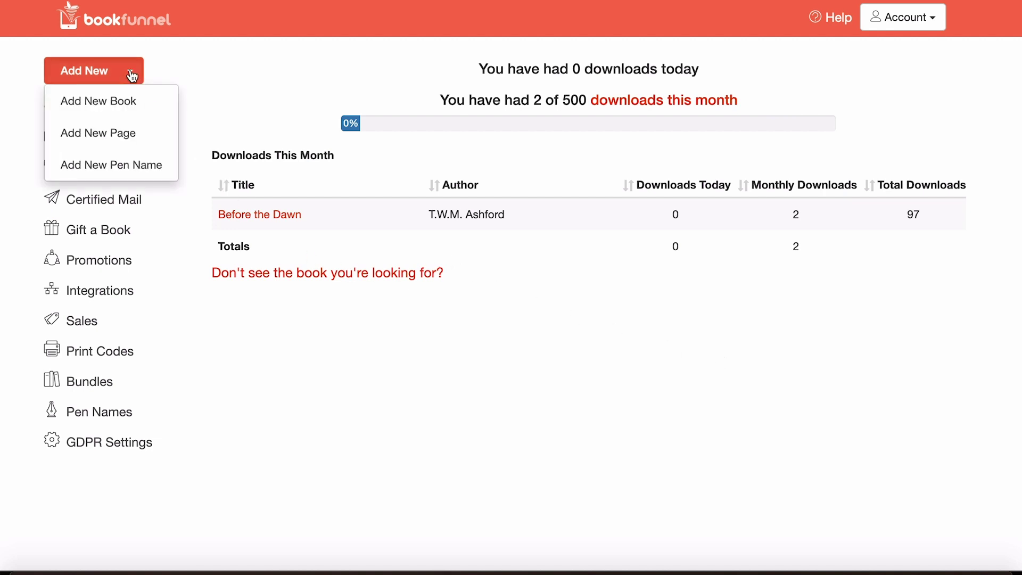
click(190, 93)
click(79, 141)
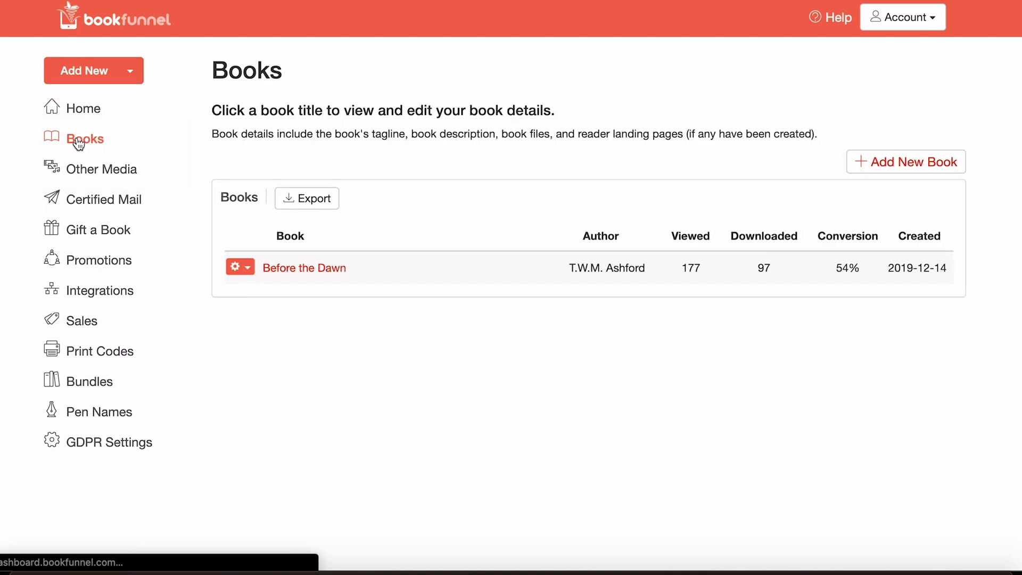
Start a new book and give it the title 'Checking Out'.
click(904, 162)
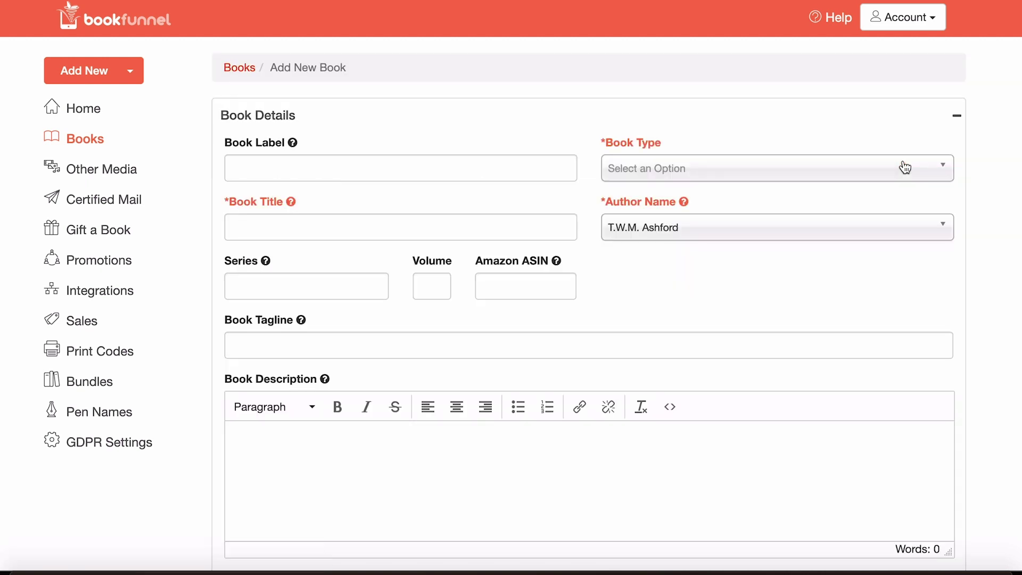
scroll(984, 262, down, 3)
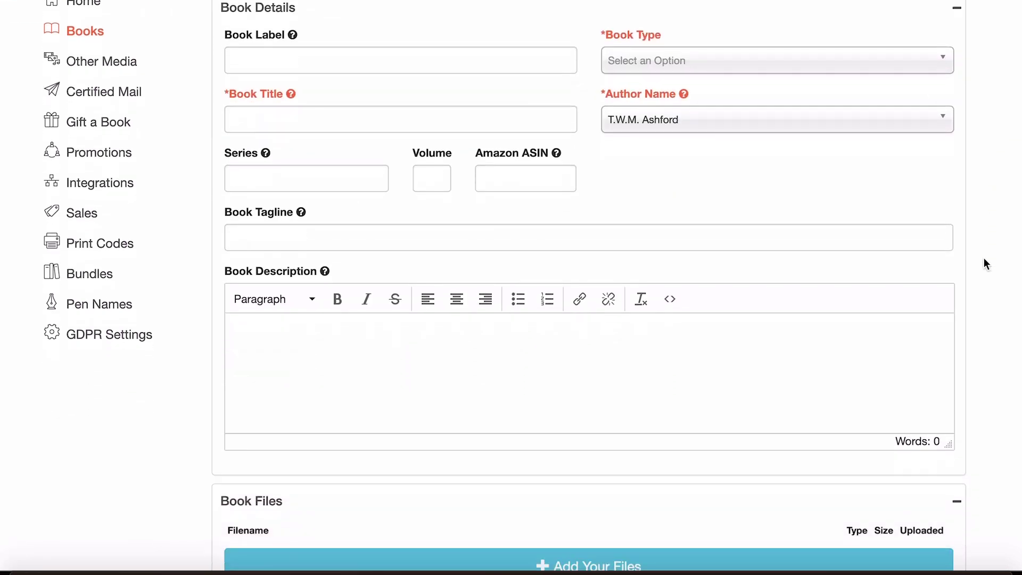
scroll(983, 259, up, 1)
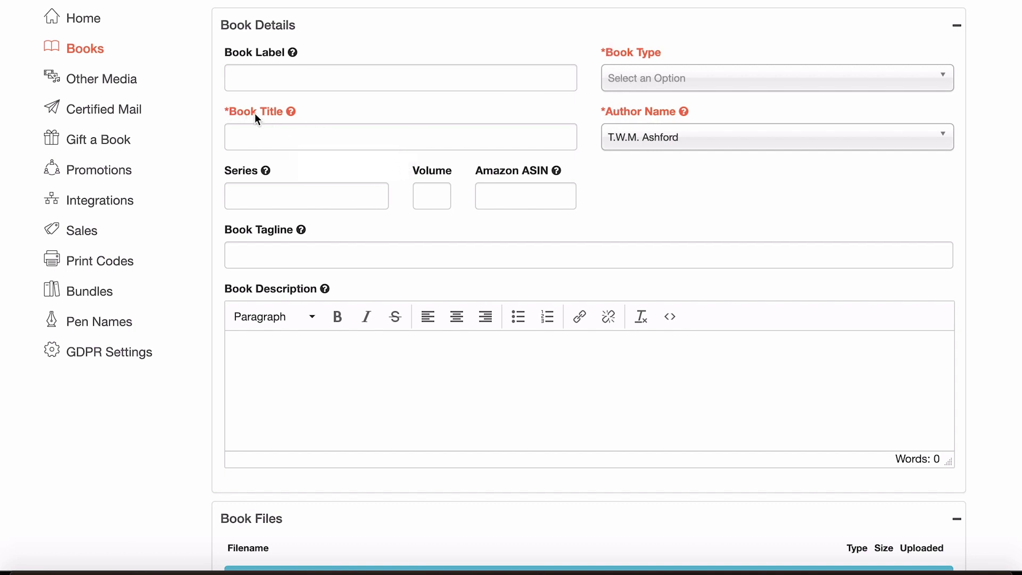
click(250, 137)
text(Checking Out)
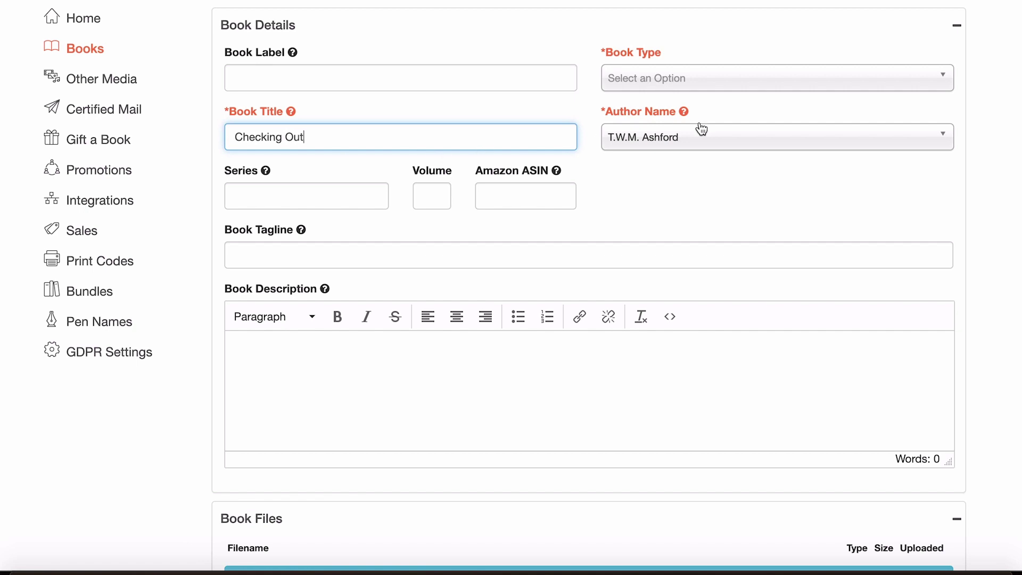
Leave Book Type unset and keep the existing pen name as author.
click(714, 94)
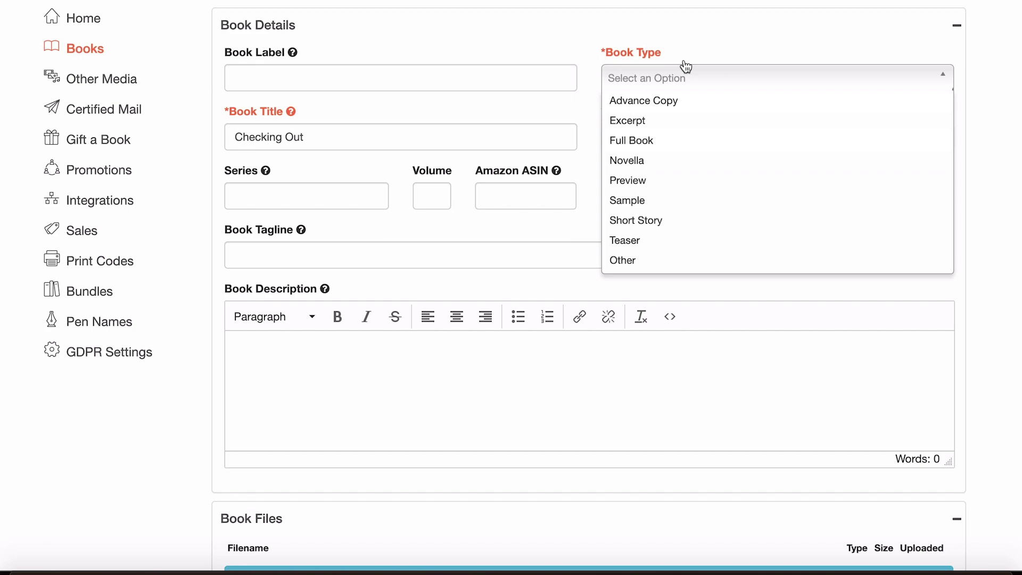
click(692, 42)
click(654, 125)
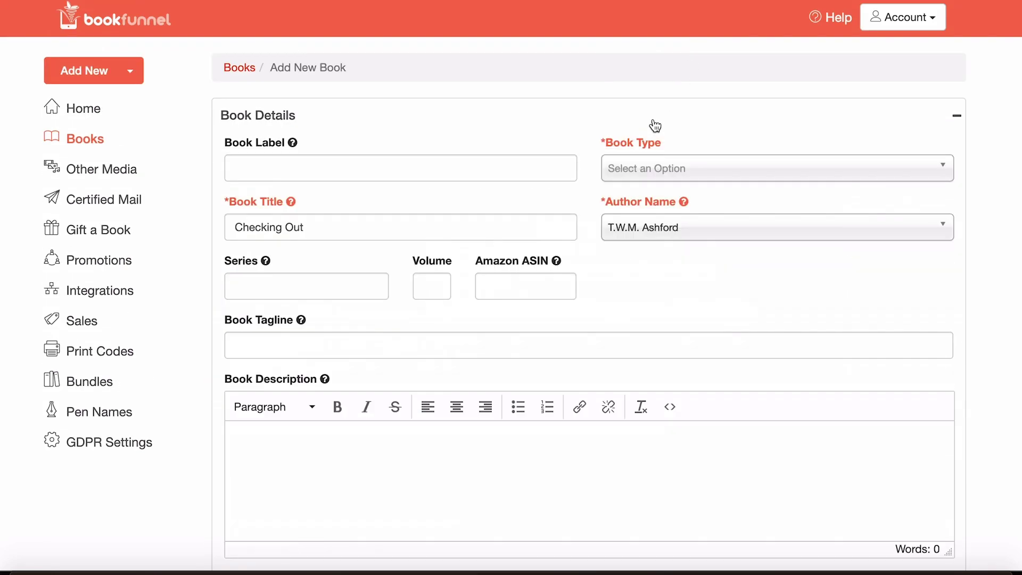
scroll(739, 232, down, 2)
click(753, 127)
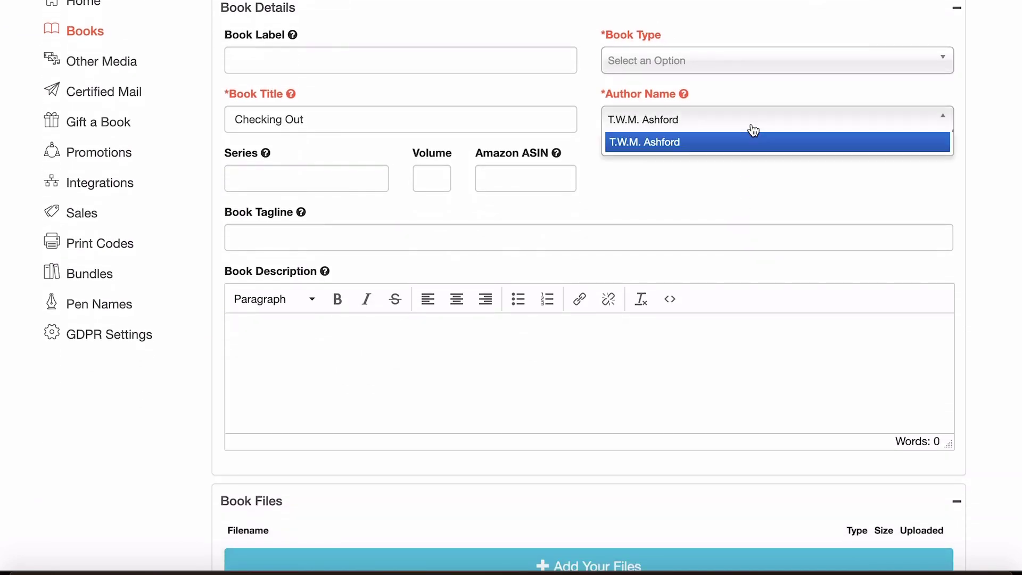
click(752, 131)
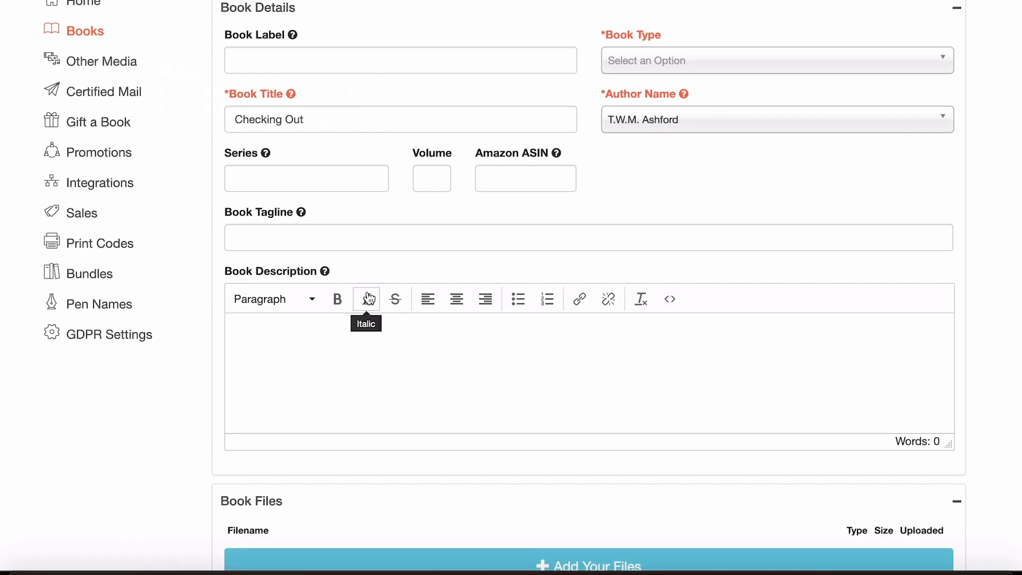
Paste in the 134-word description and the tagline 'A grumpy hotel guest. A mysterious thief…'.
click(342, 326)
key(ctrl+v)
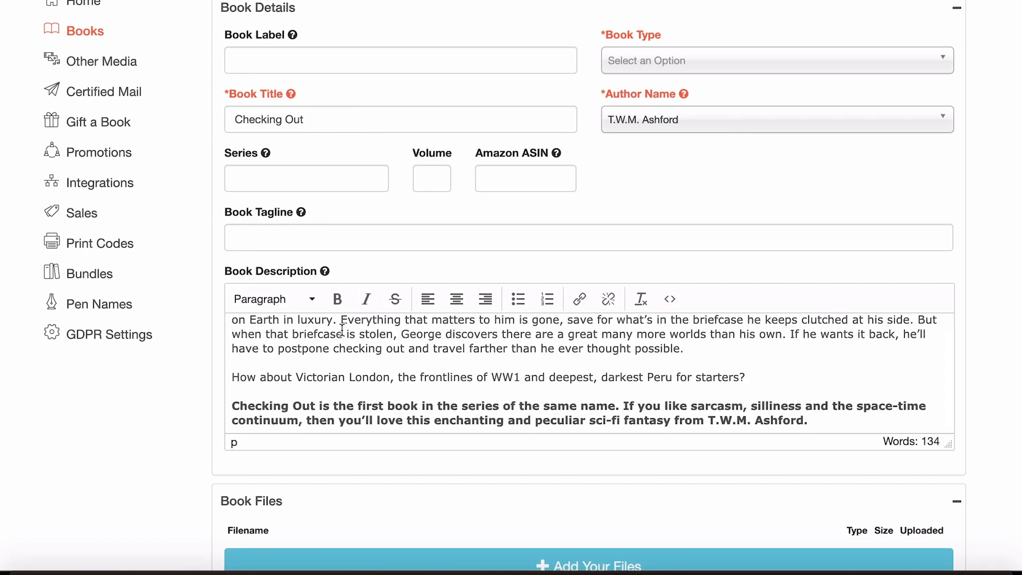
click(315, 232)
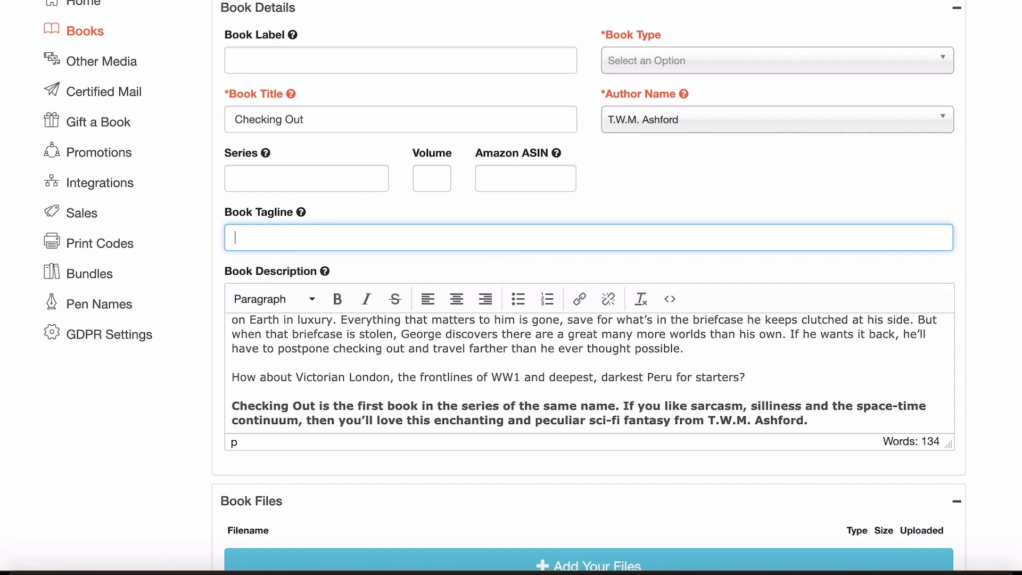
text(A grumpy hotel guest. A mysterious thief. A limitless multiverse of possibilities.)
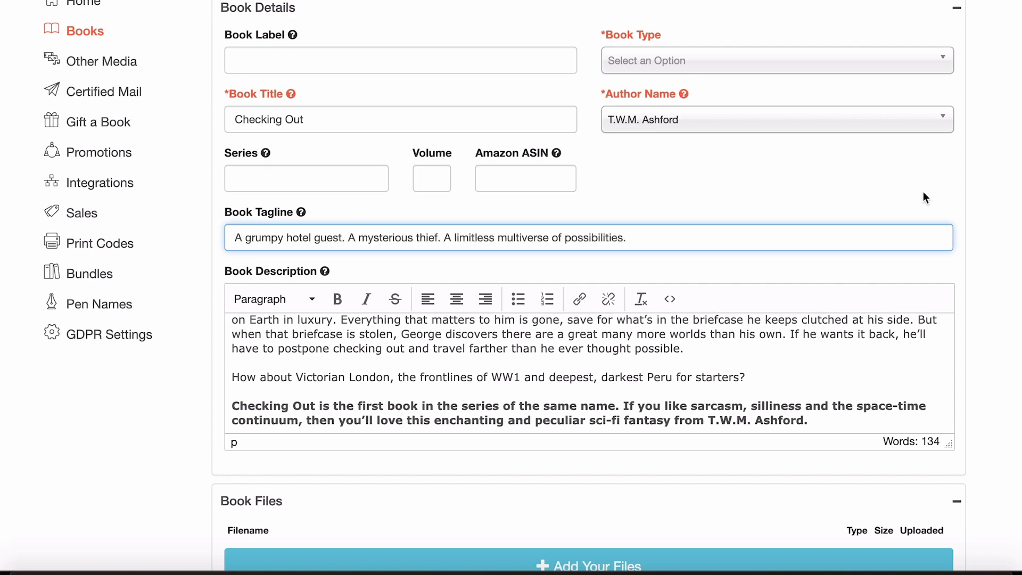
click(924, 198)
scroll(924, 198, up, 3)
scroll(923, 192, down, 1)
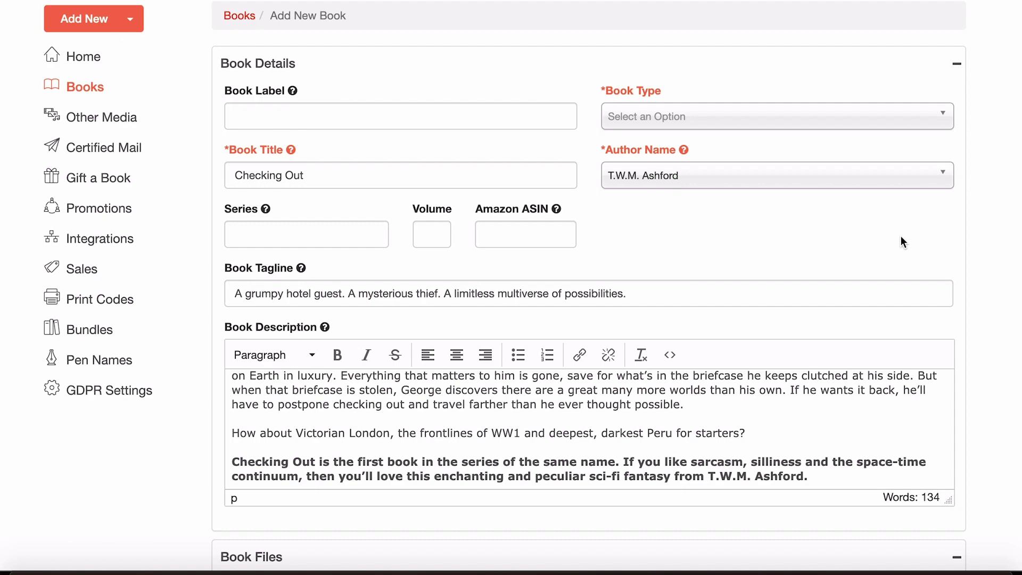
scroll(964, 246, down, 5)
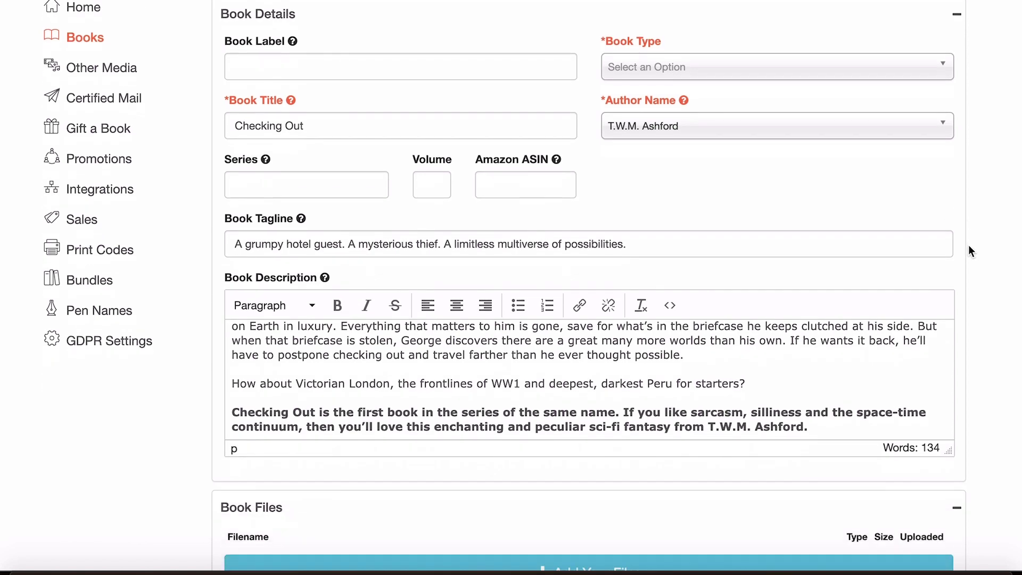
Drag Checking-Out-Kindle.mobi and the Checking-Out-Kindle.jpg cover from the Kindle folder into the book files.
scroll(968, 250, up, 5)
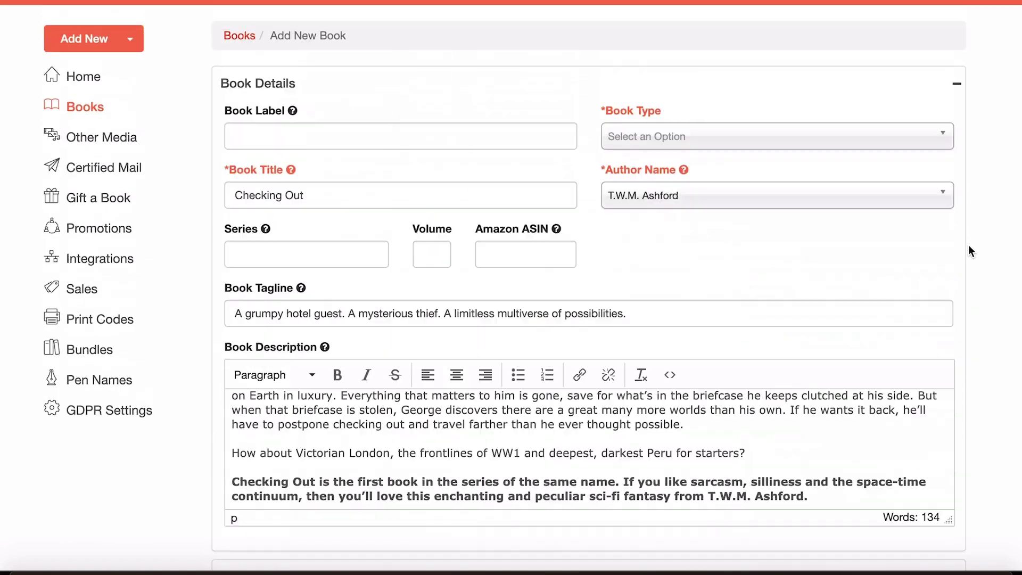
scroll(968, 251, down, 5)
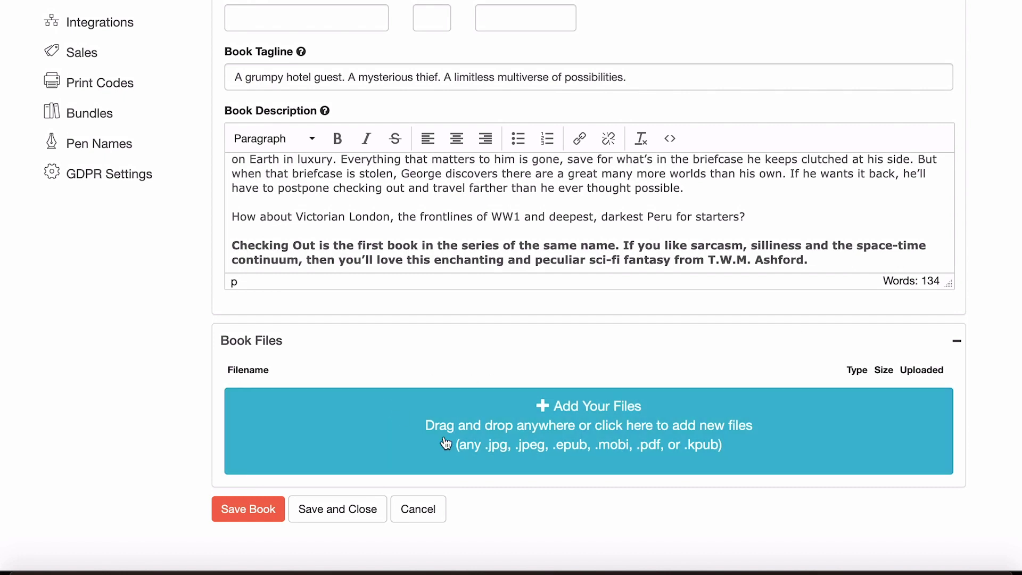
click(546, 421)
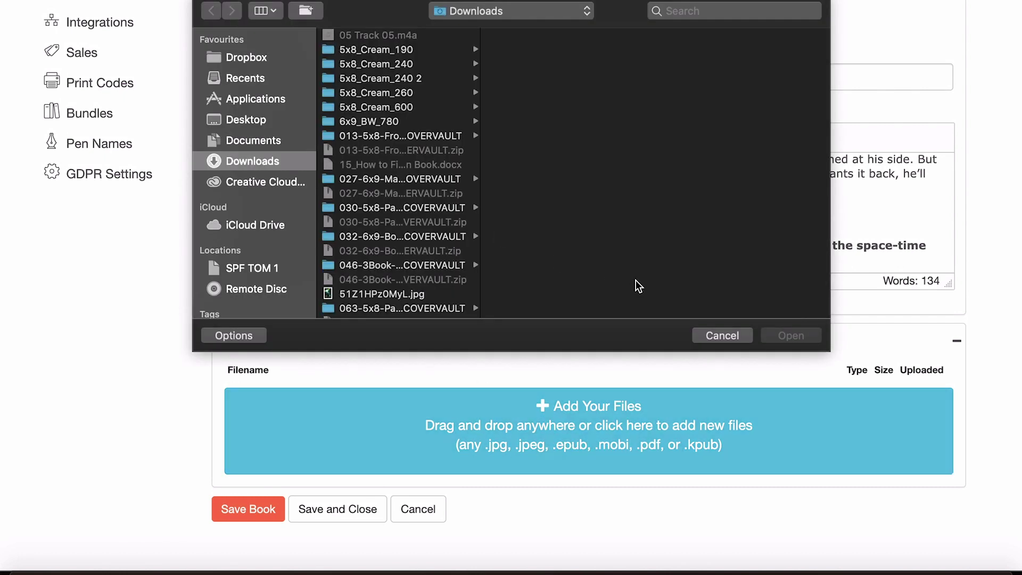
click(706, 331)
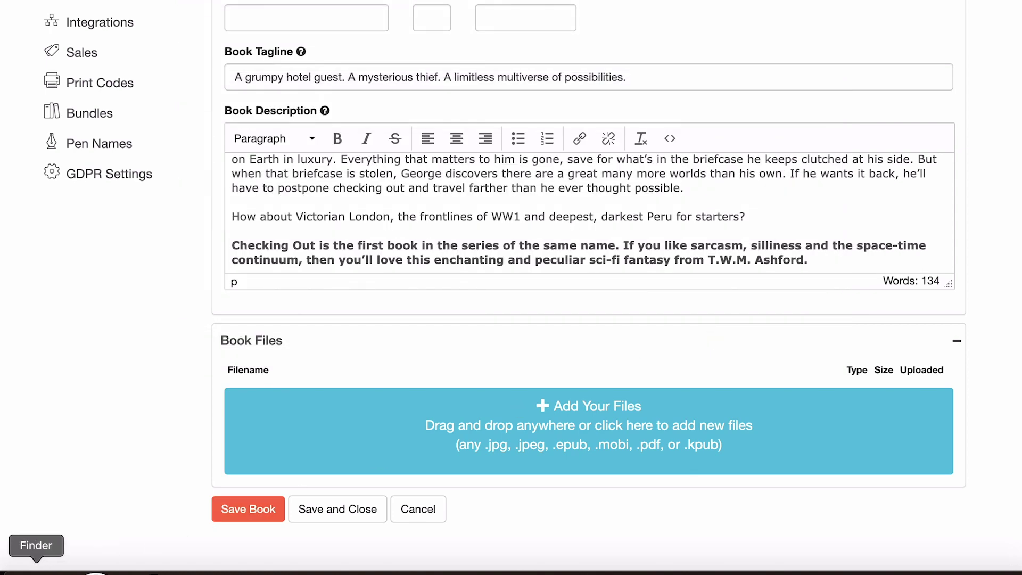
click(38, 570)
click(137, 123)
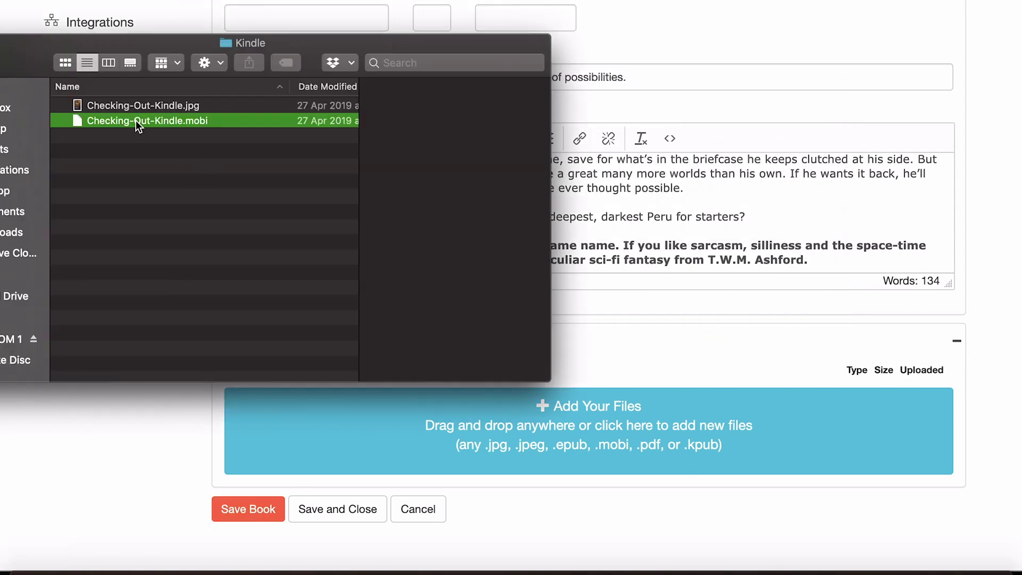
drag(137, 122, 585, 445)
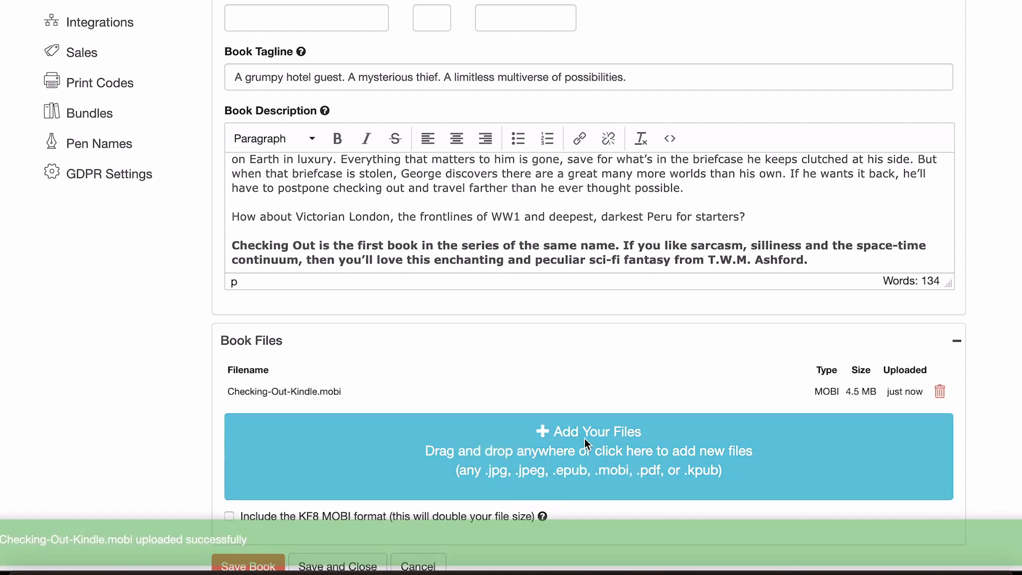
click(37, 570)
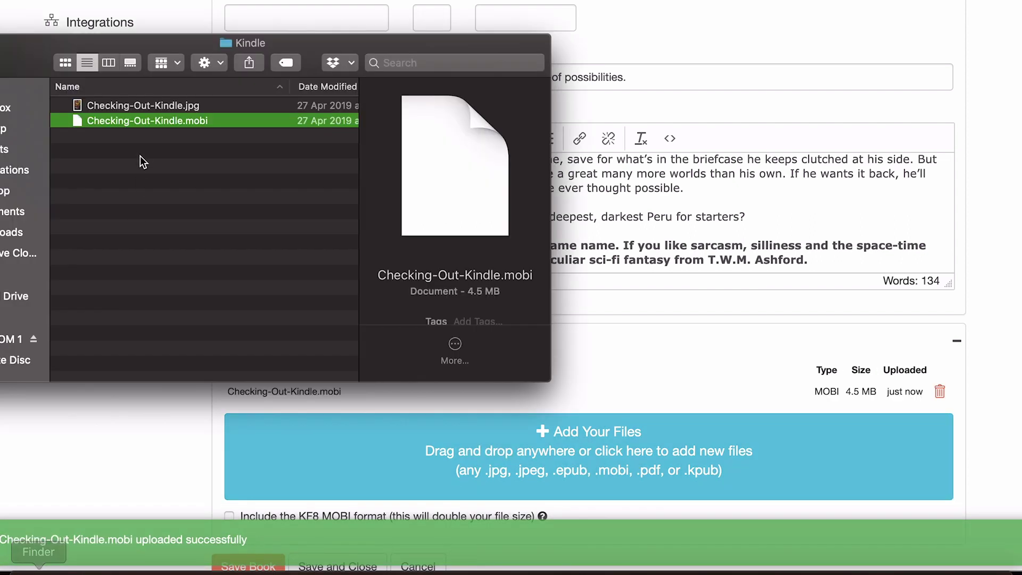
click(143, 107)
drag(143, 109, 591, 463)
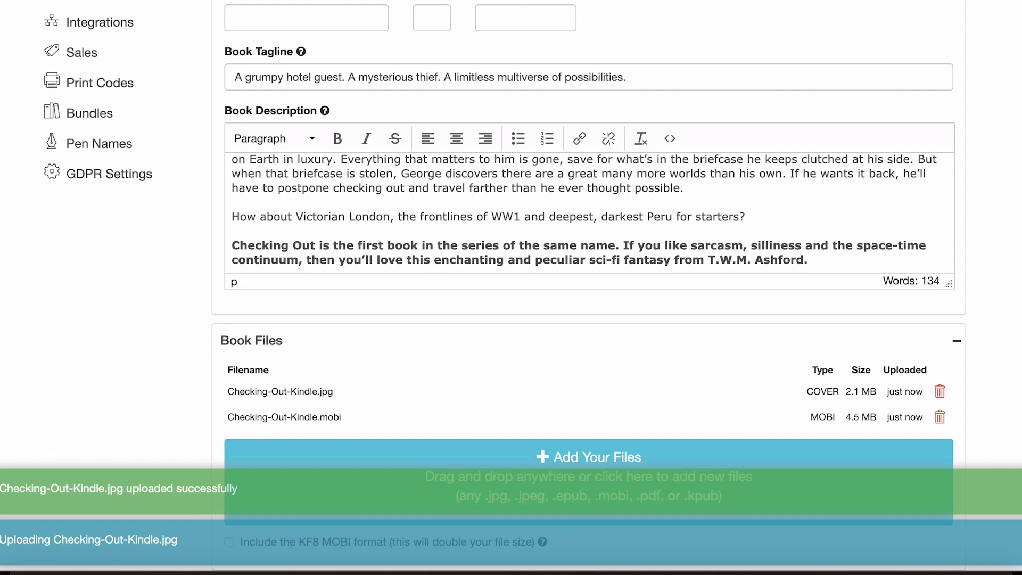
Set the Book Type to Full Book and save the Checking Out book.
scroll(511, 287, down, 2)
scroll(659, 419, down, 2)
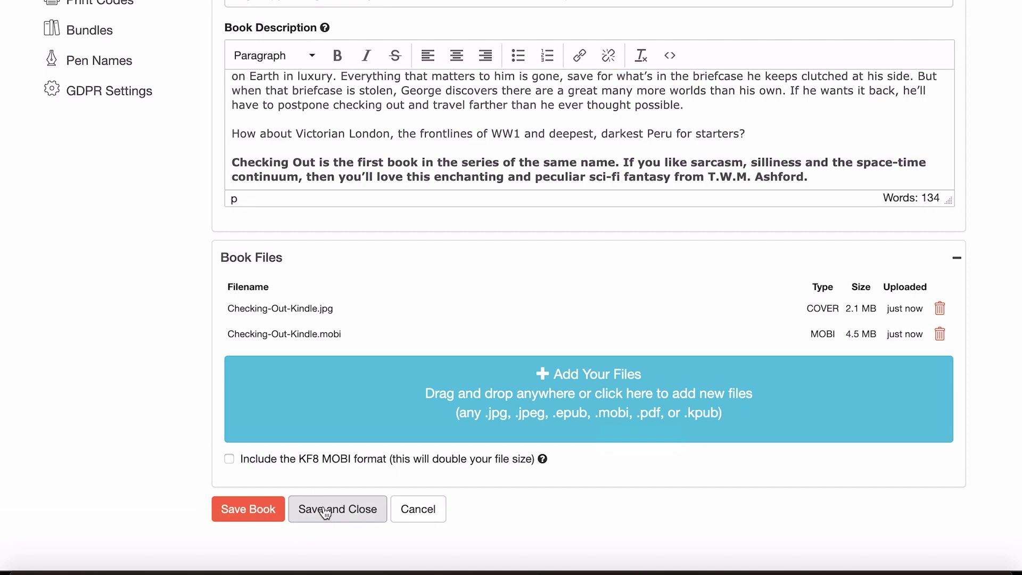
click(326, 512)
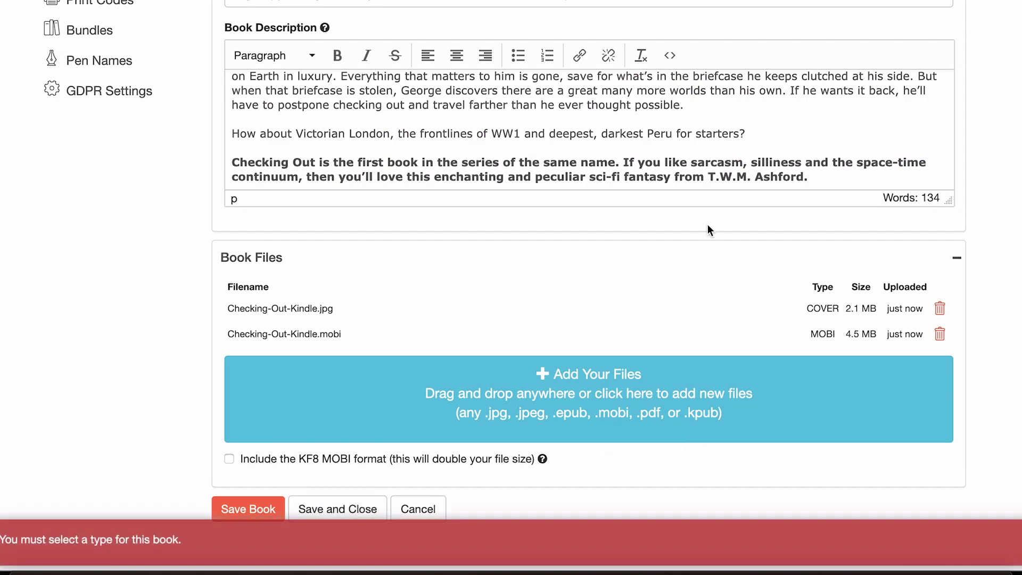
scroll(707, 225, up, 7)
click(743, 176)
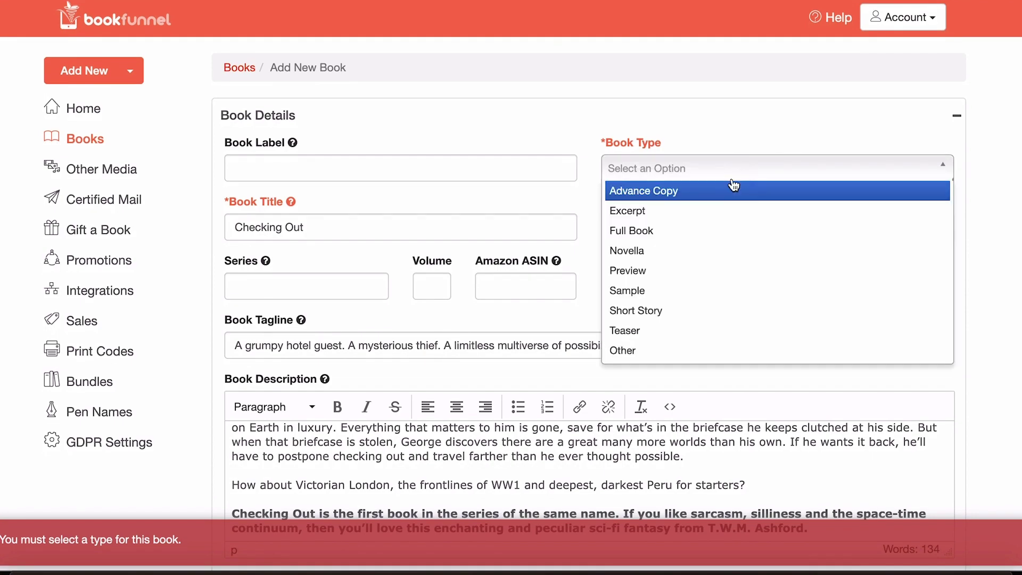
click(677, 230)
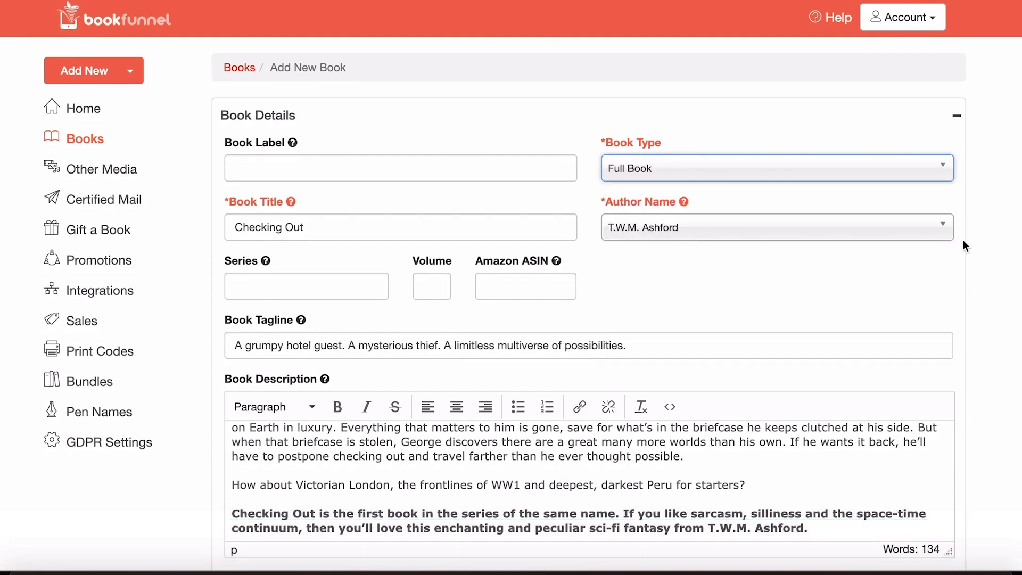
scroll(977, 244, down, 7)
click(374, 510)
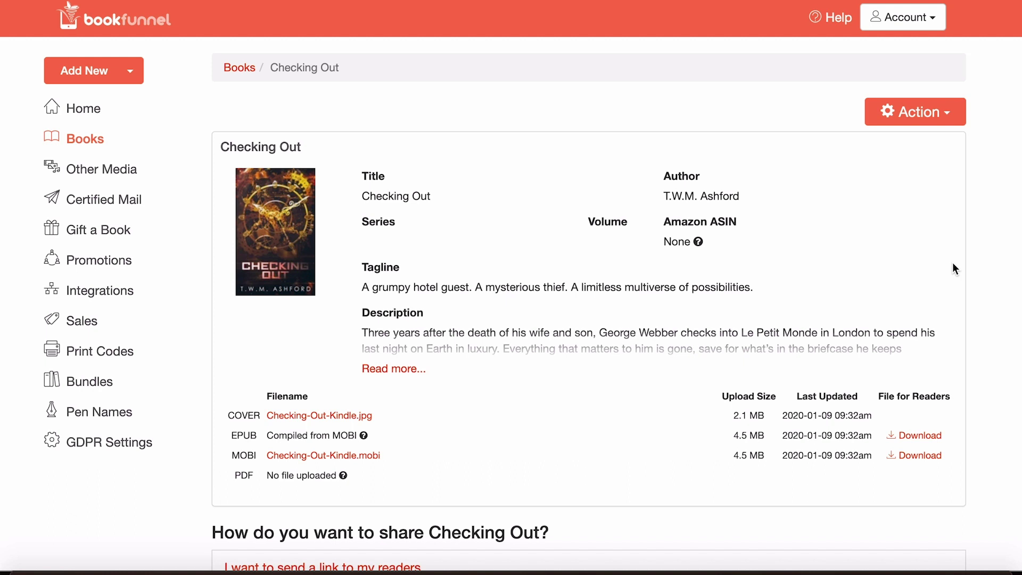
Expand the 'I want to send a link to my readers' sharing option for Checking Out.
scroll(953, 262, down, 5)
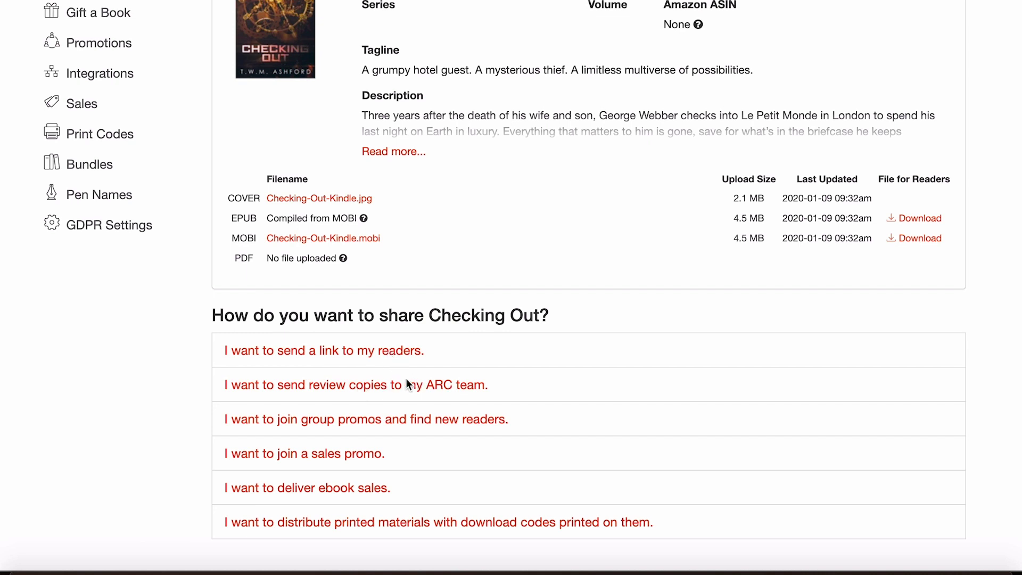
click(386, 351)
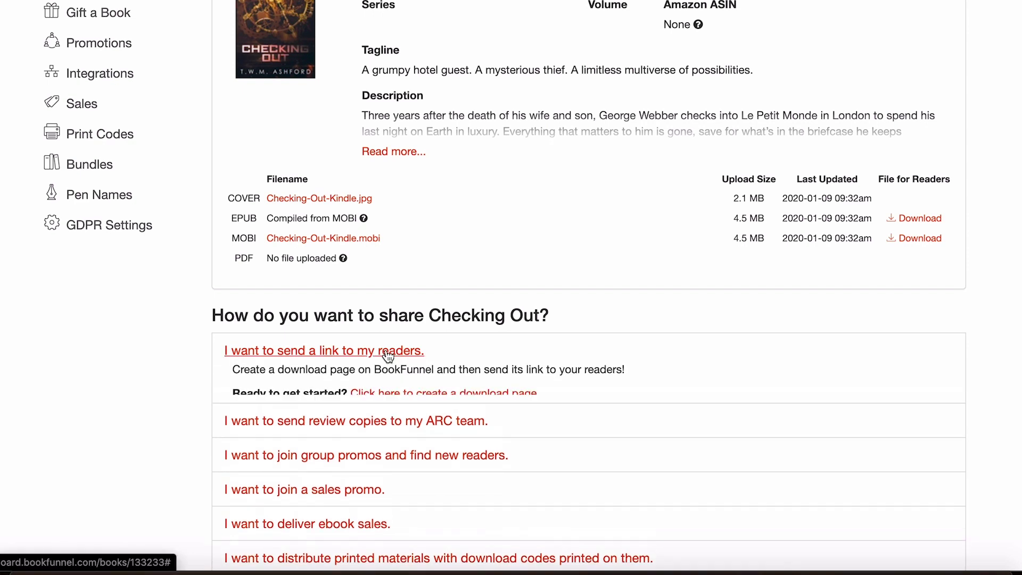
scroll(426, 367, down, 1)
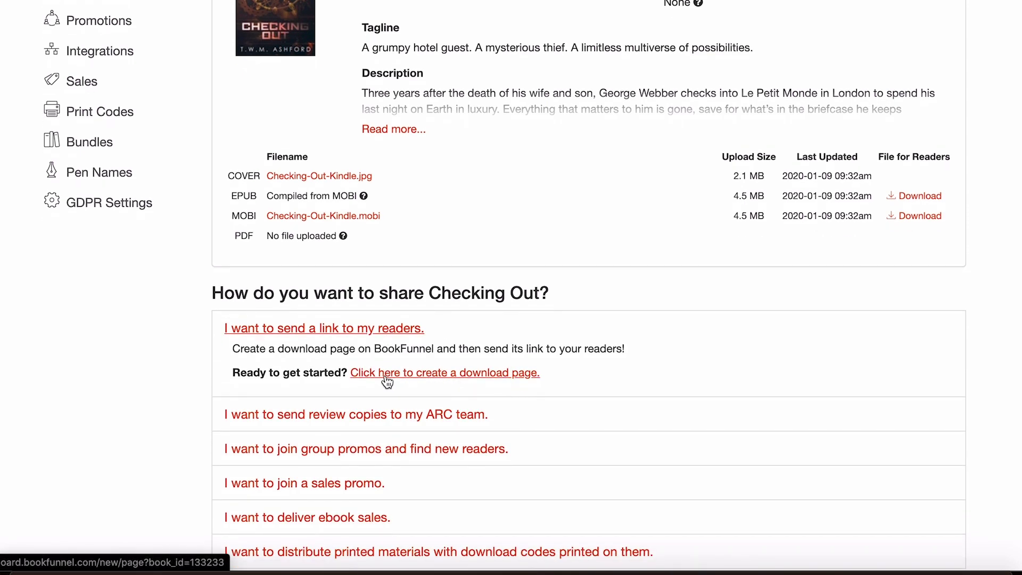
Create a new Checking Out page as a simple download page without email collection.
click(478, 375)
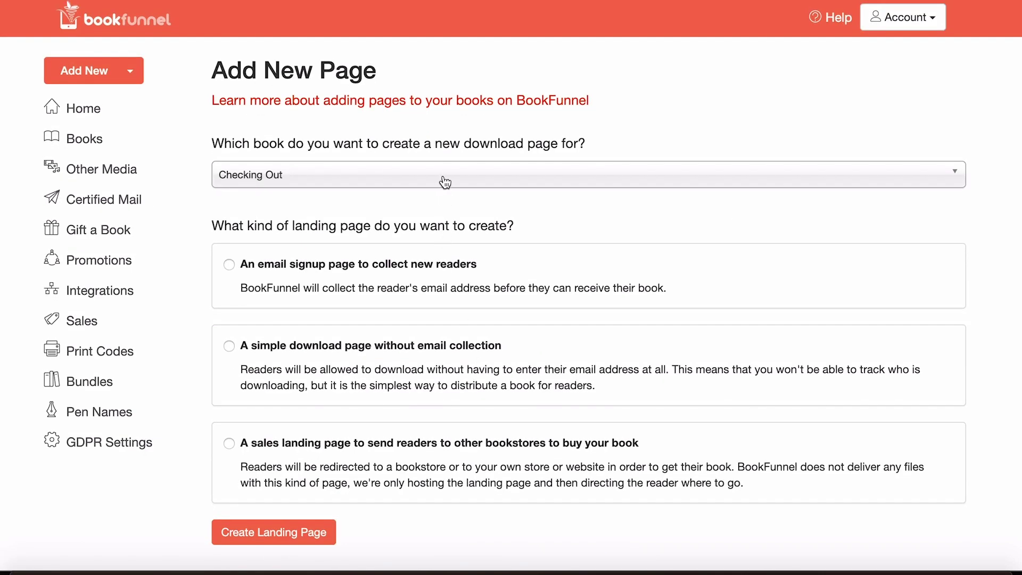
click(445, 182)
click(604, 129)
click(302, 354)
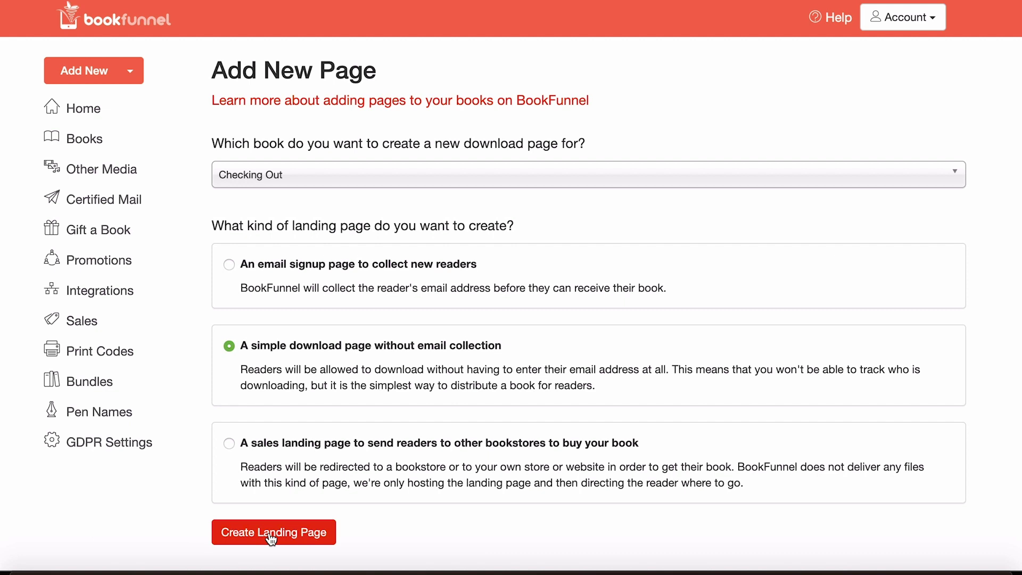
click(271, 532)
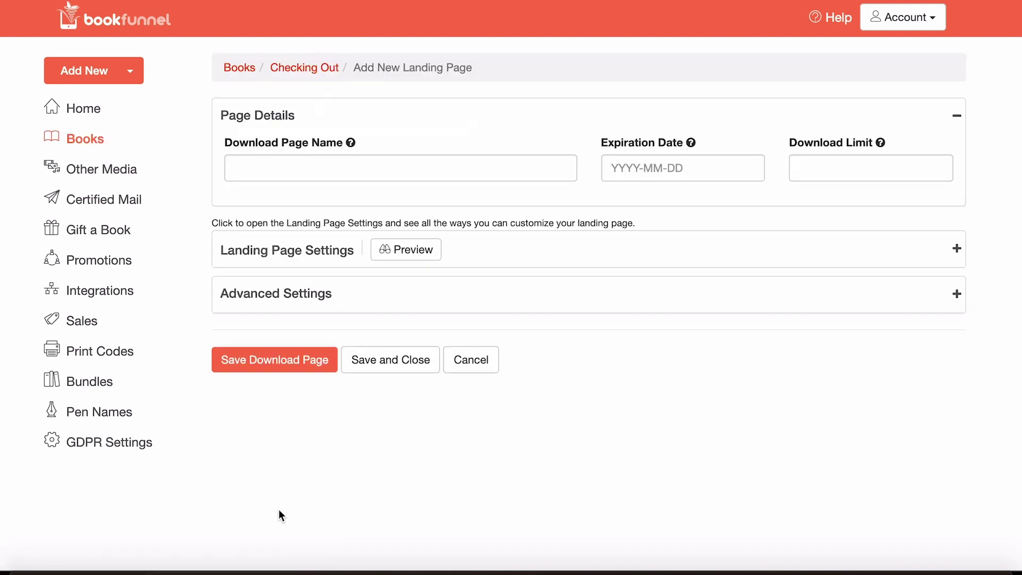
click(329, 167)
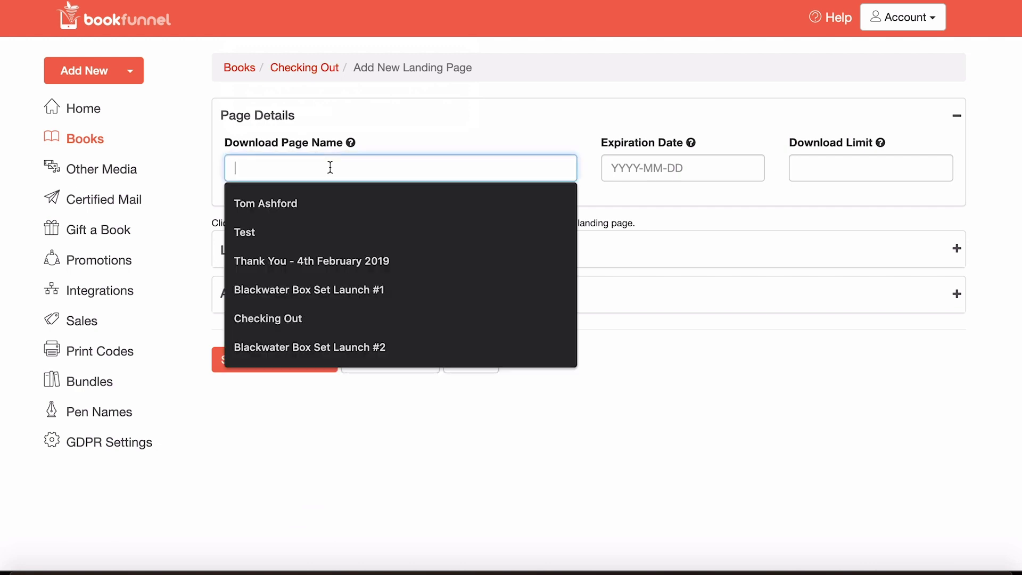
text(Checking Out)
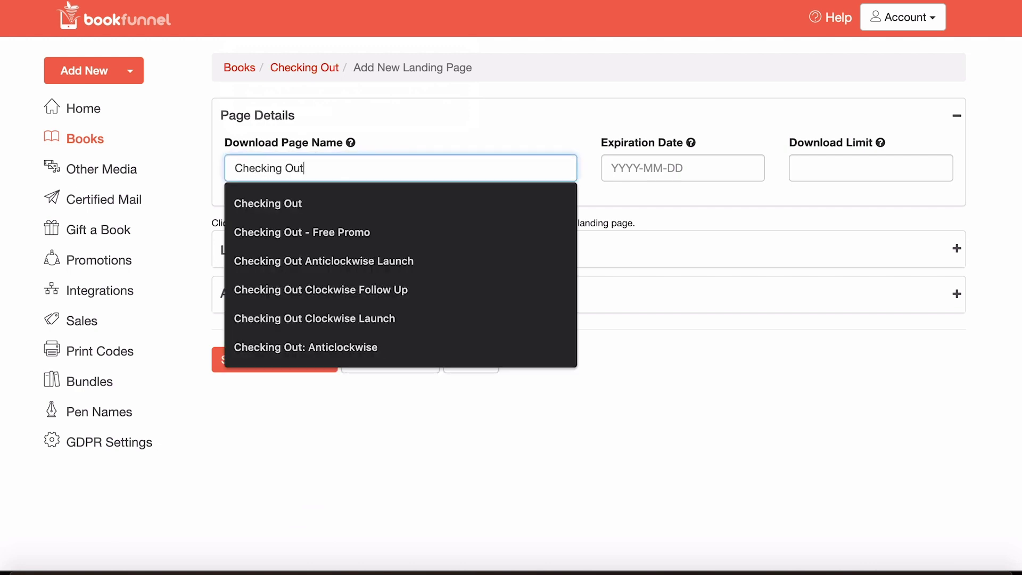
text( Freebie)
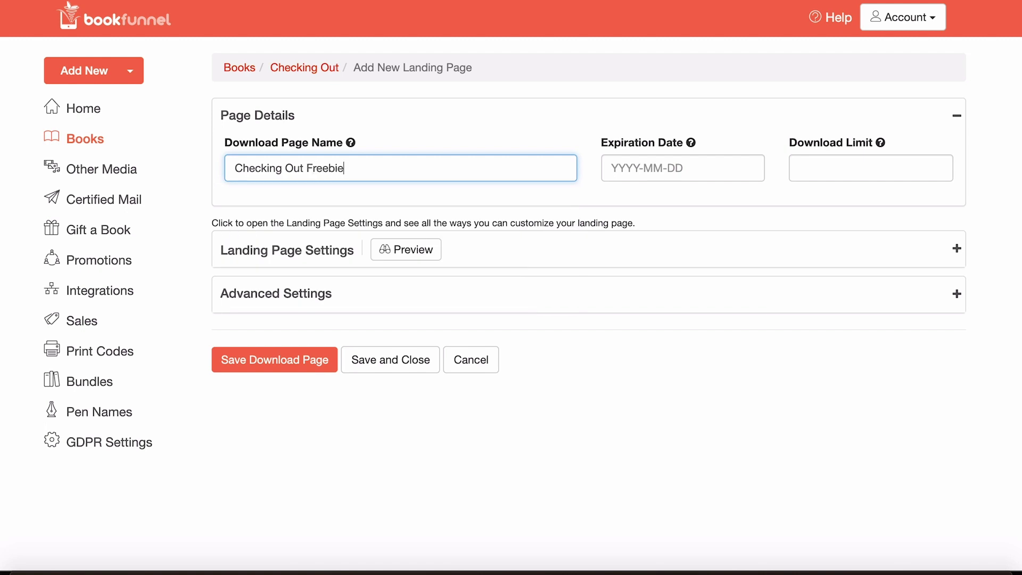
click(440, 138)
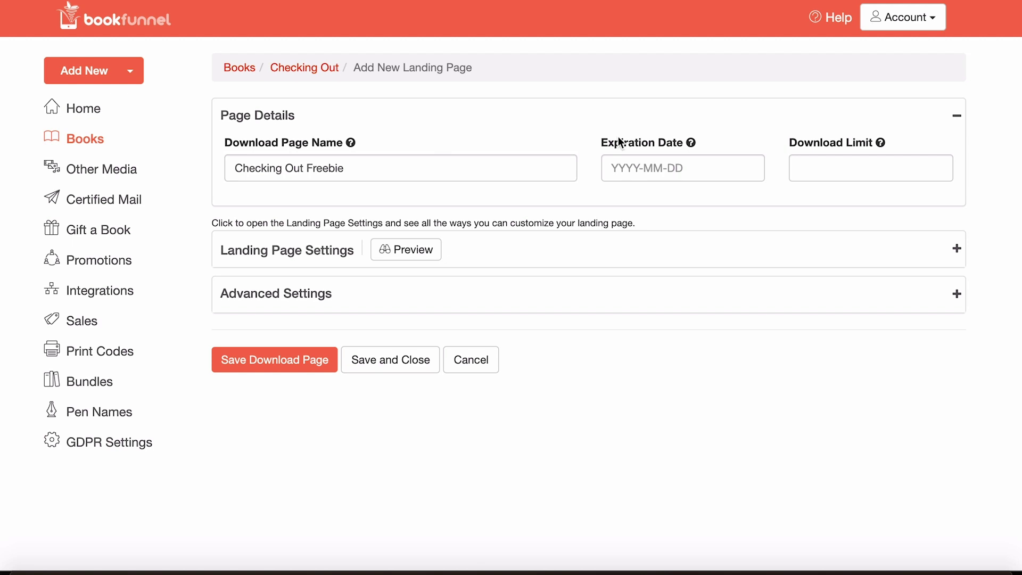
mouse_move(690, 143)
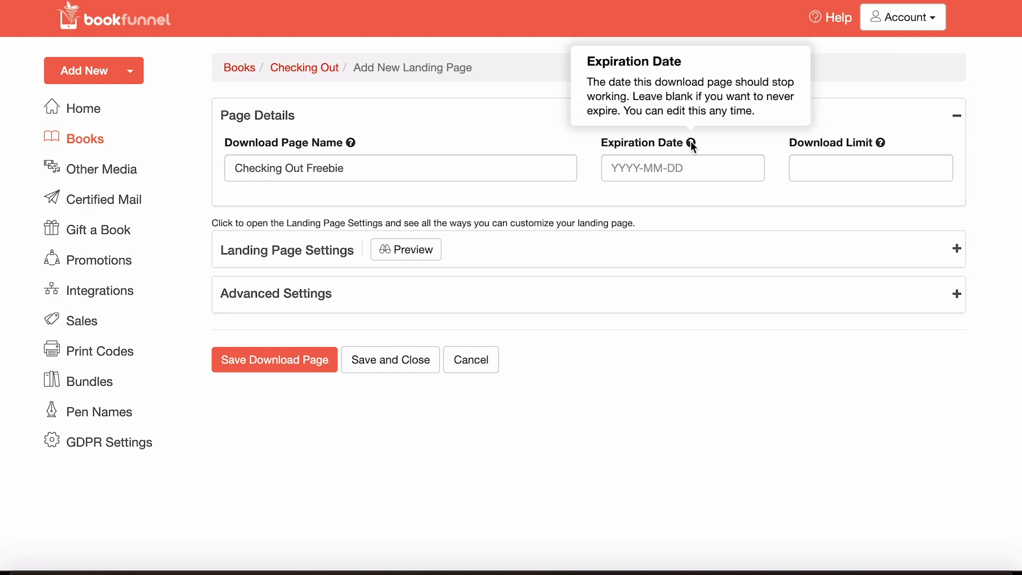
mouse_move(880, 142)
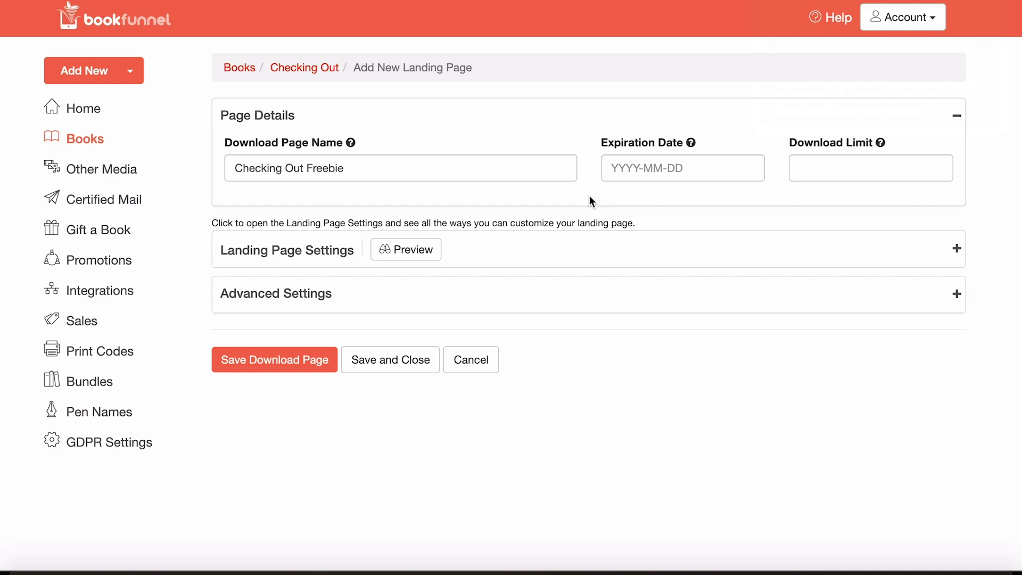
In Landing Page Settings, keep BookFunnel Default layout and White & Gray background.
click(575, 252)
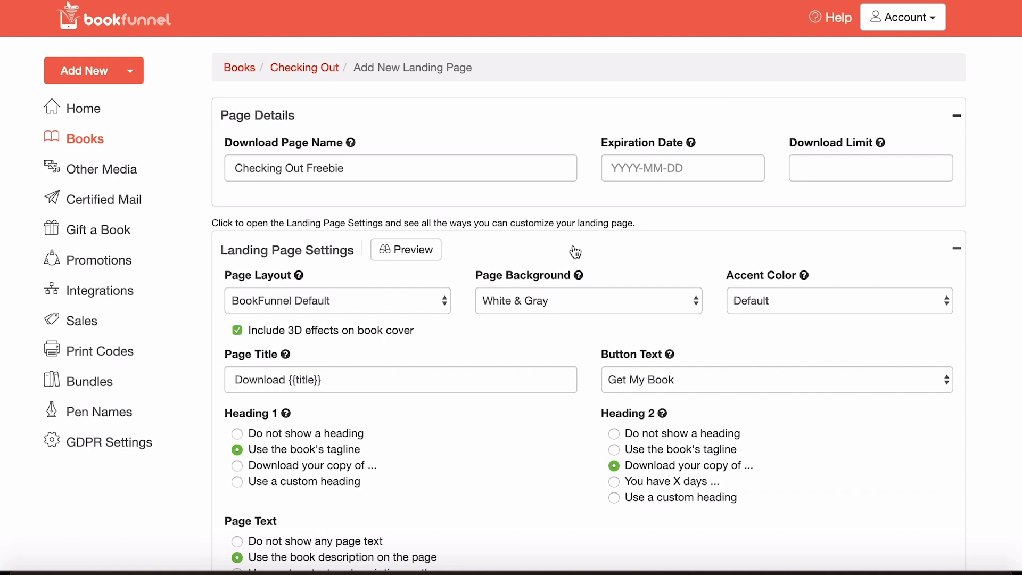
scroll(575, 252, down, 5)
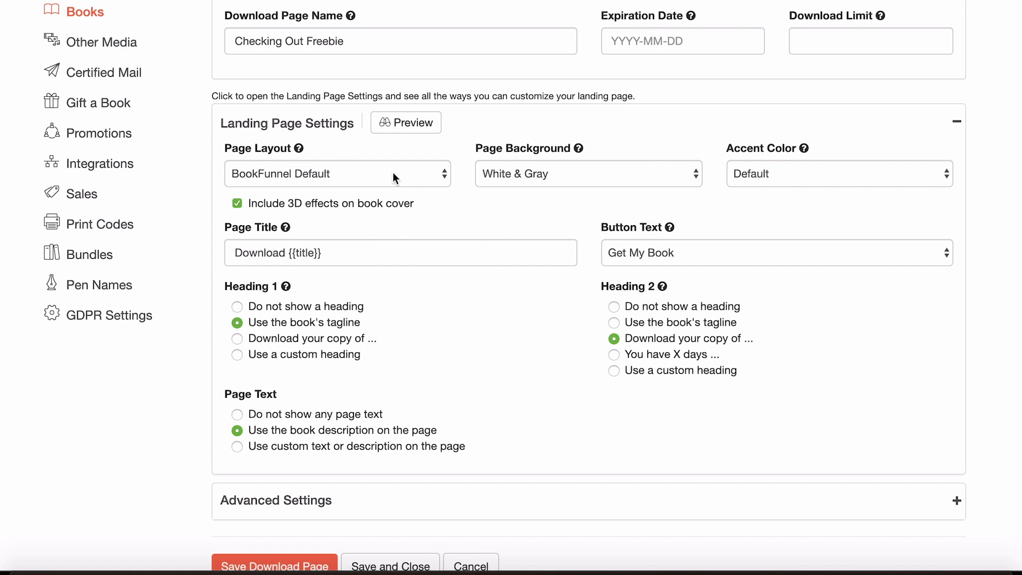
click(439, 175)
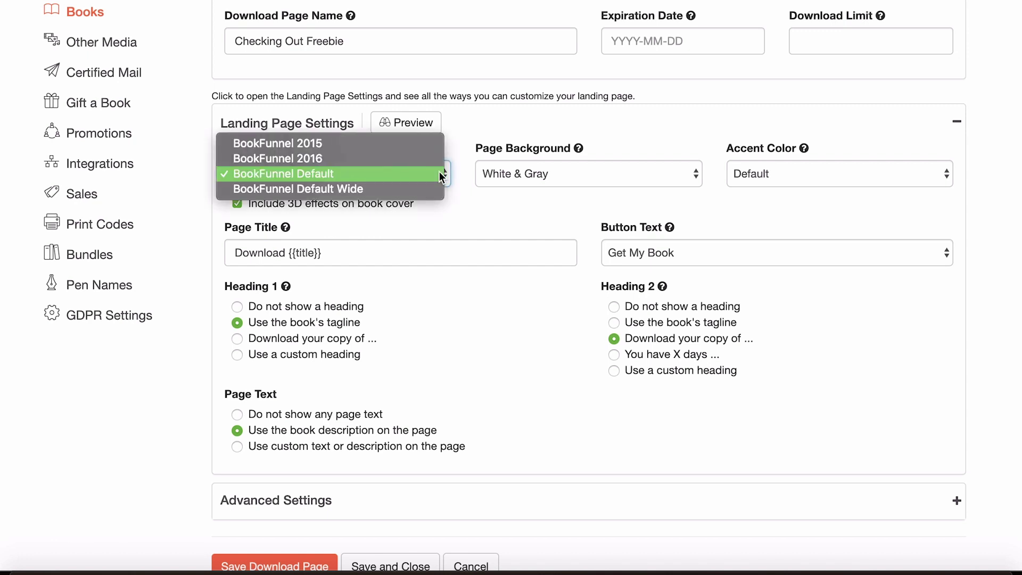
click(394, 175)
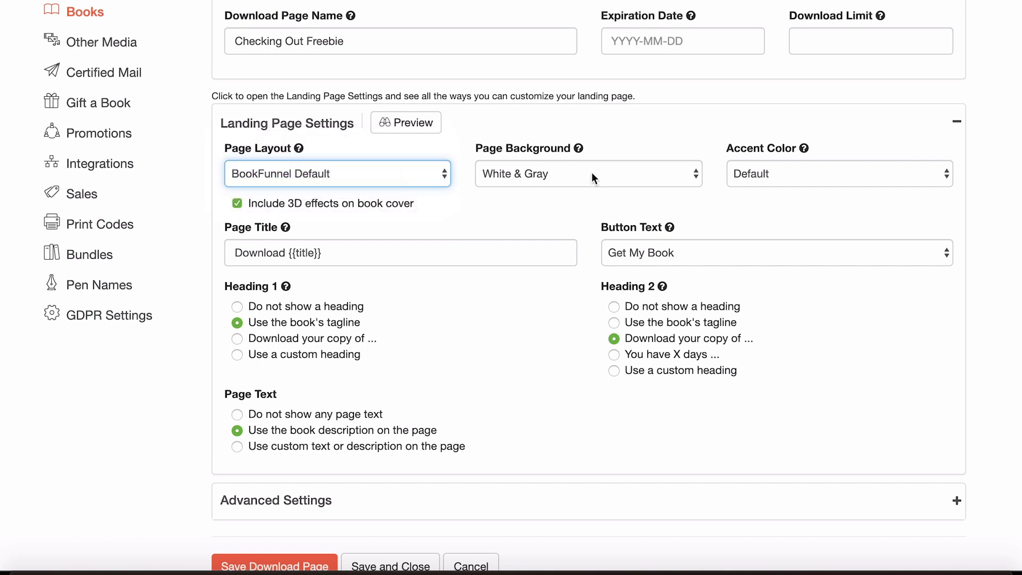
click(650, 173)
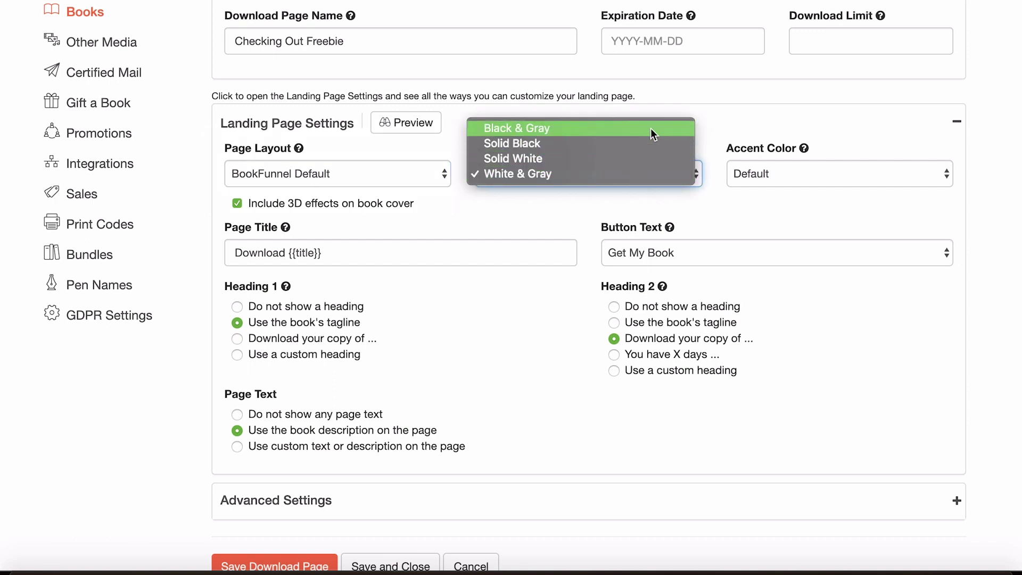
click(627, 174)
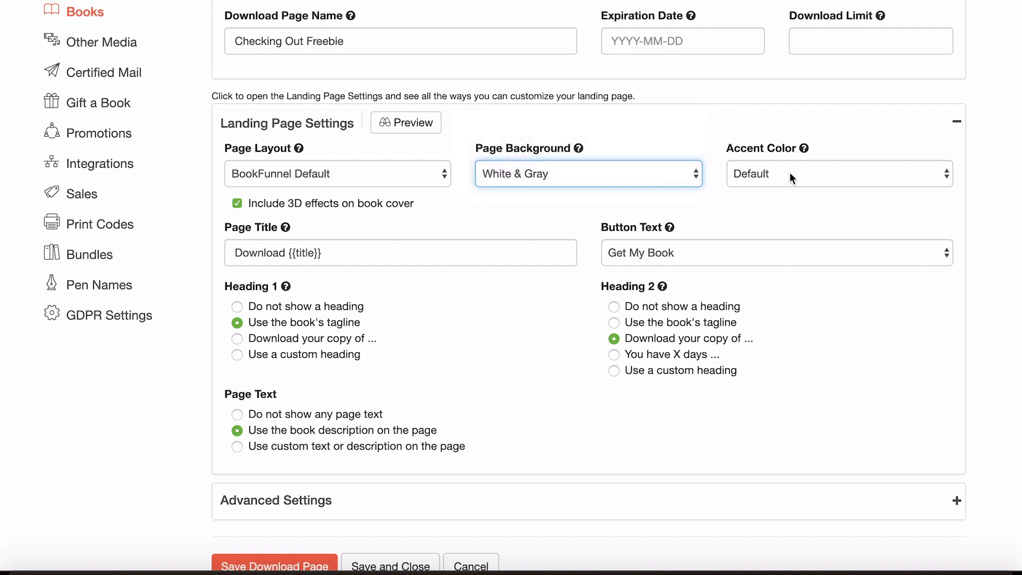
Set the accent colour to Blue and keep 'Get My Book' as the button text.
click(809, 175)
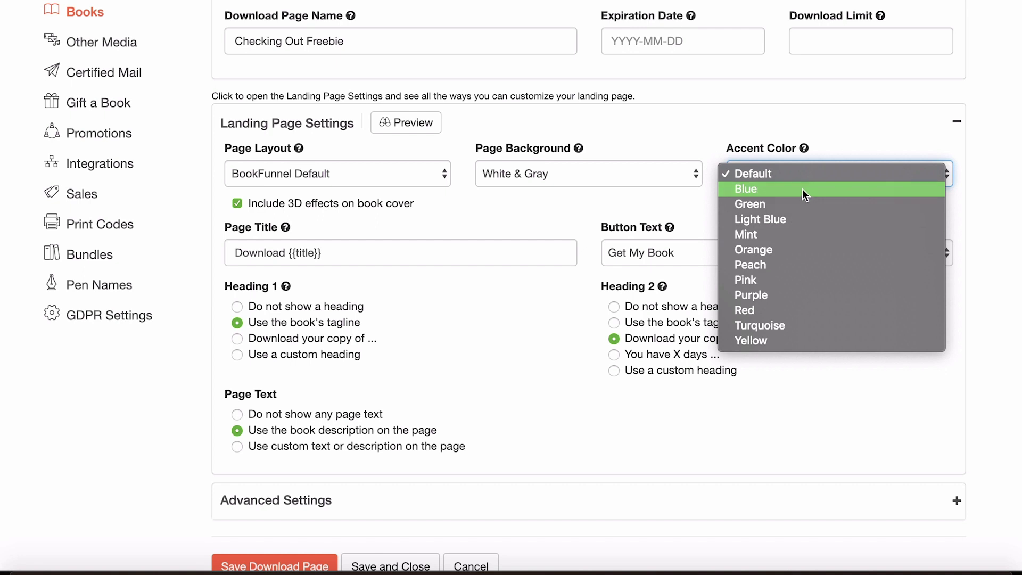
click(802, 190)
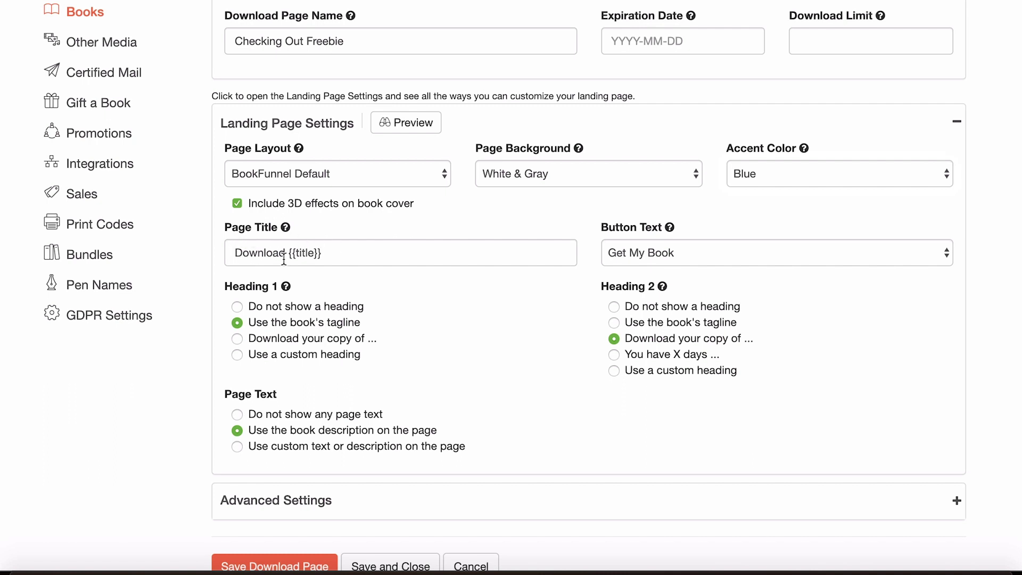
click(754, 252)
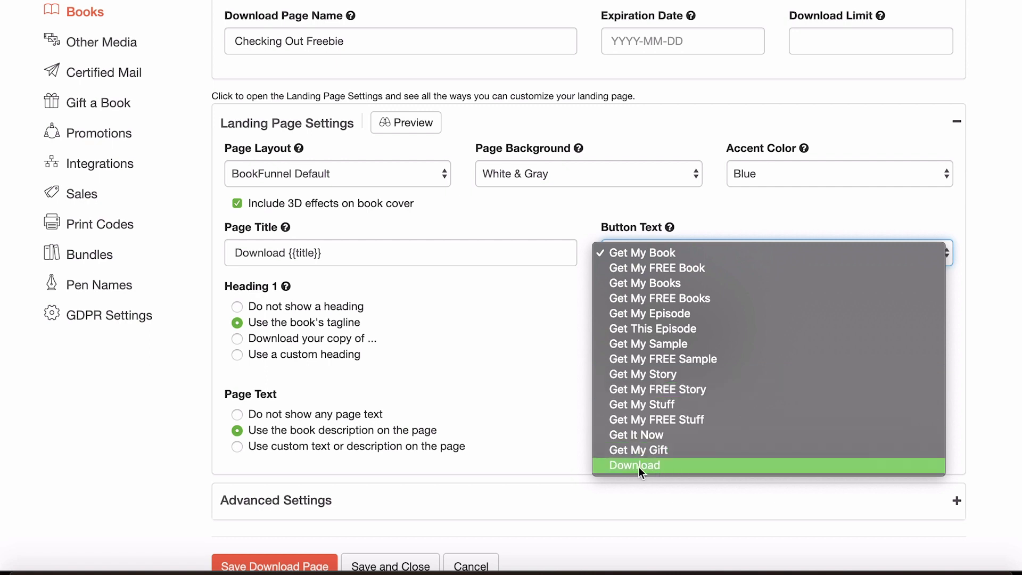
click(697, 256)
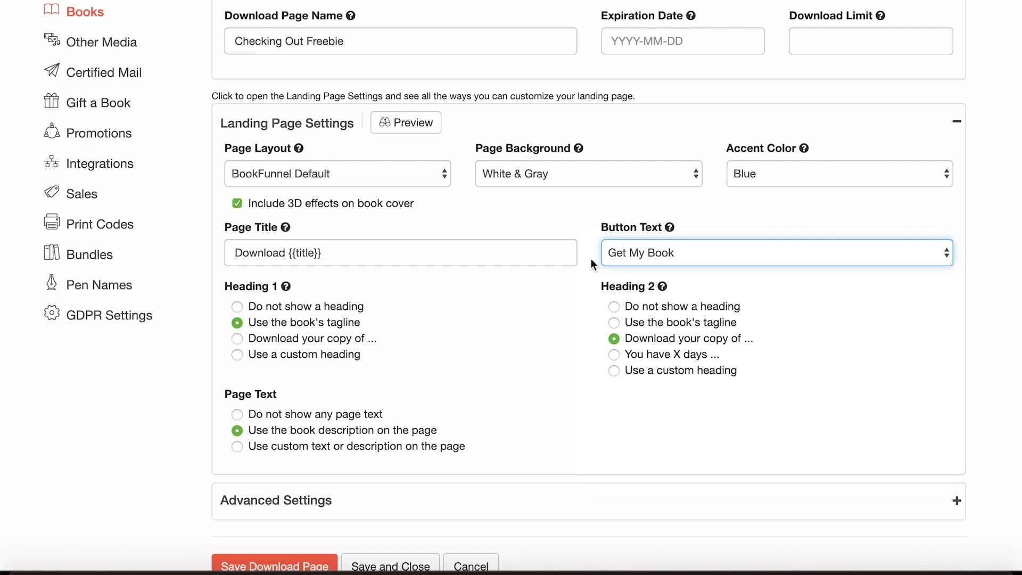
click(590, 260)
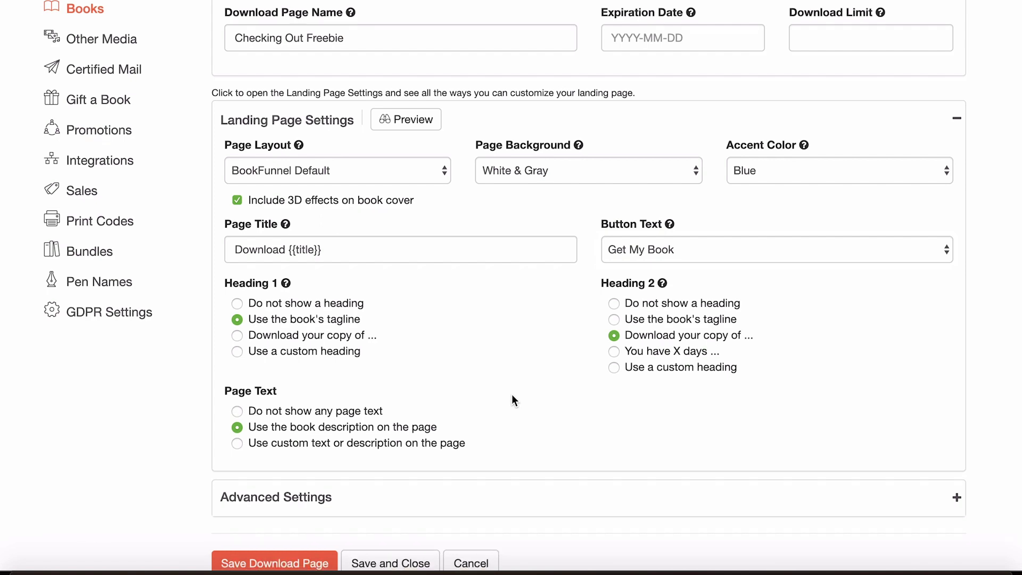
scroll(512, 395, up, 1)
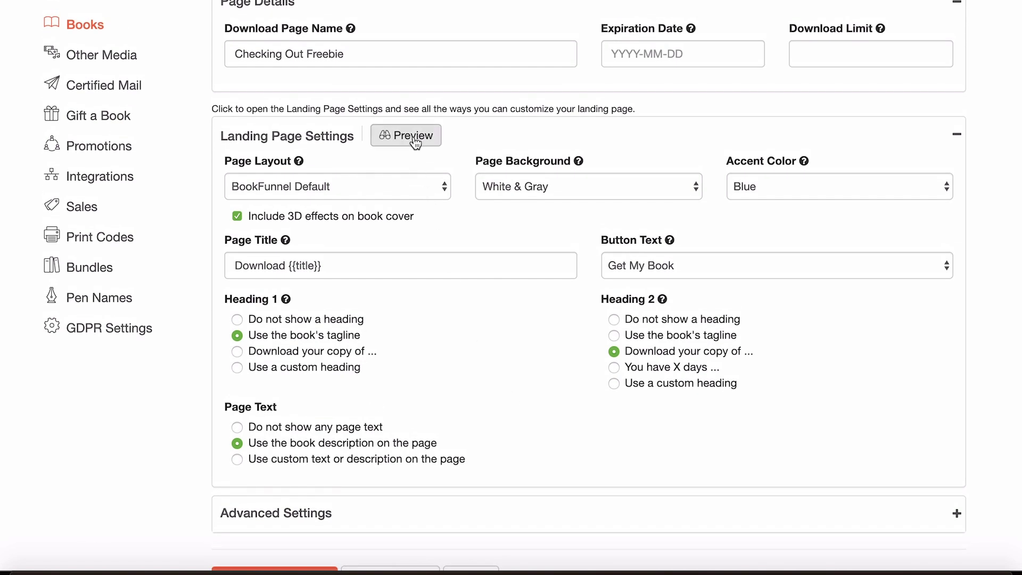
click(413, 137)
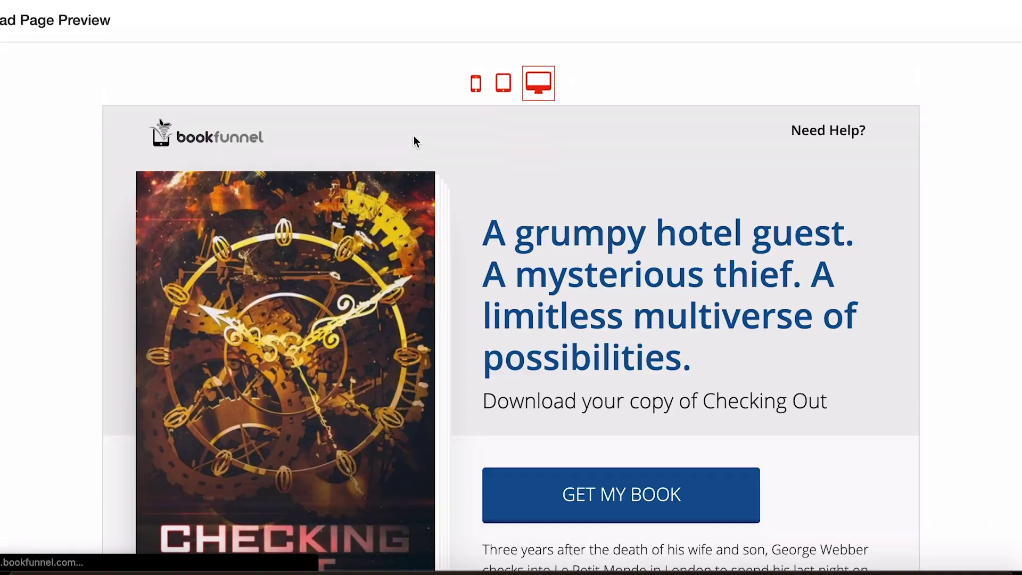
scroll(466, 210, down, 2)
scroll(466, 212, down, 6)
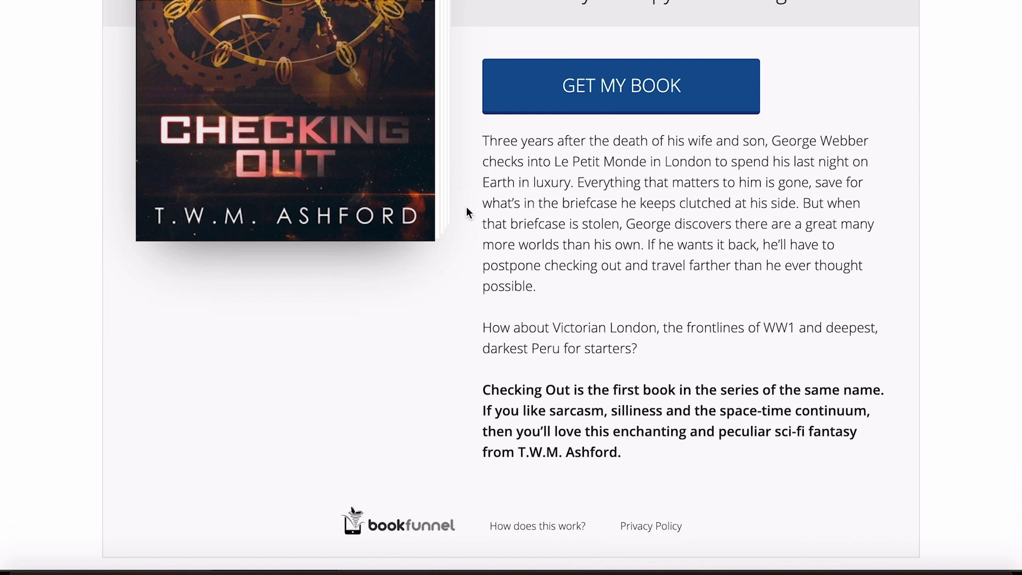
scroll(466, 212, up, 5)
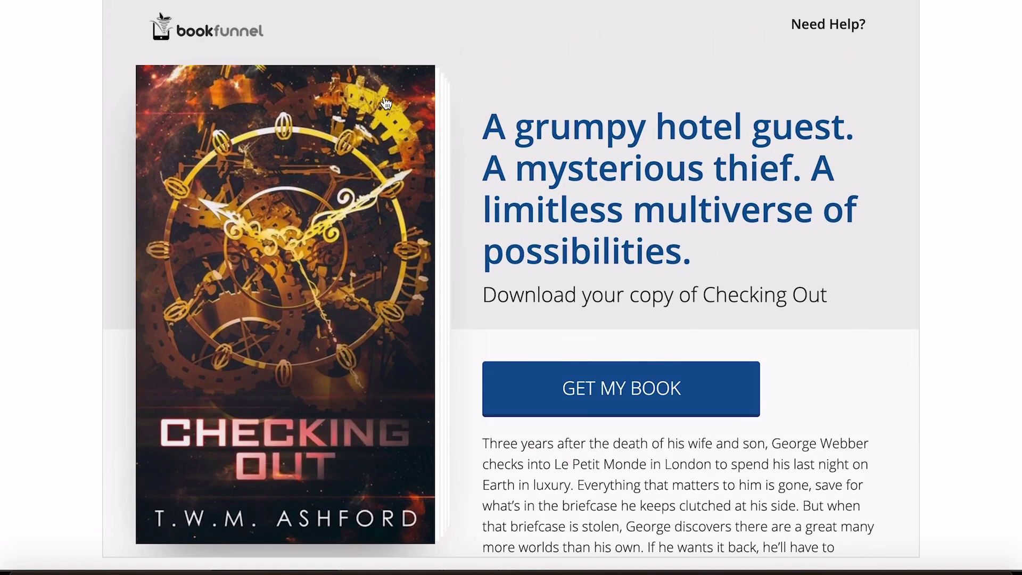
Close the preview and review Advanced Settings: expired and redeemed messages and Facebook Pixel fields.
key(ctrl+w)
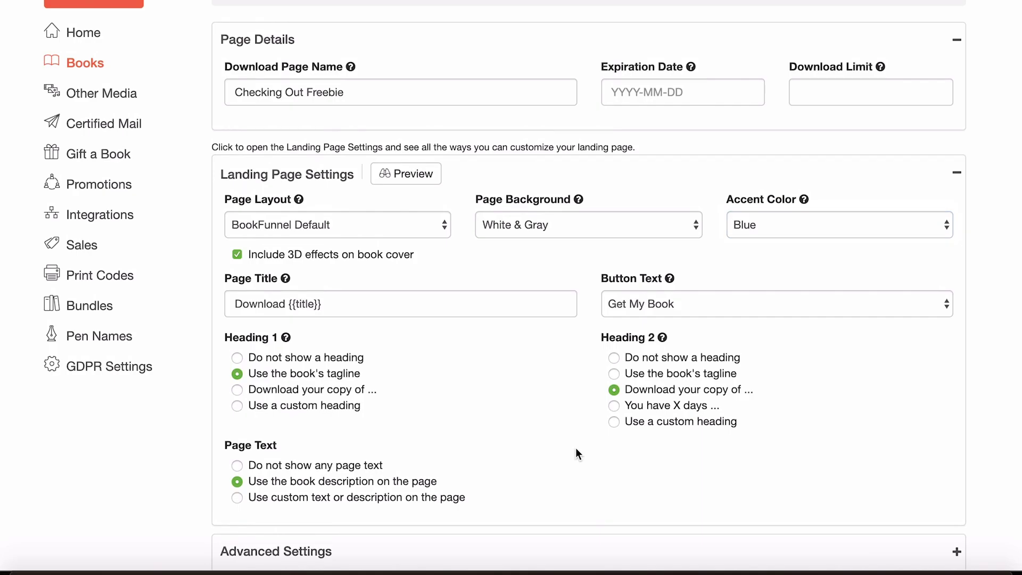
scroll(576, 448, down, 1)
scroll(575, 448, down, 2)
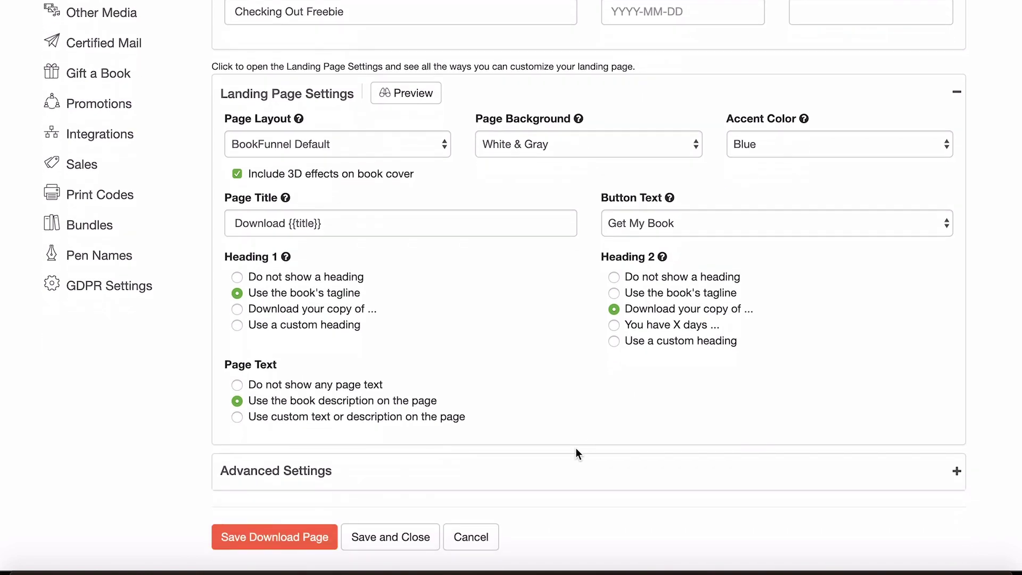
click(532, 483)
scroll(531, 486, down, 3)
scroll(530, 484, down, 6)
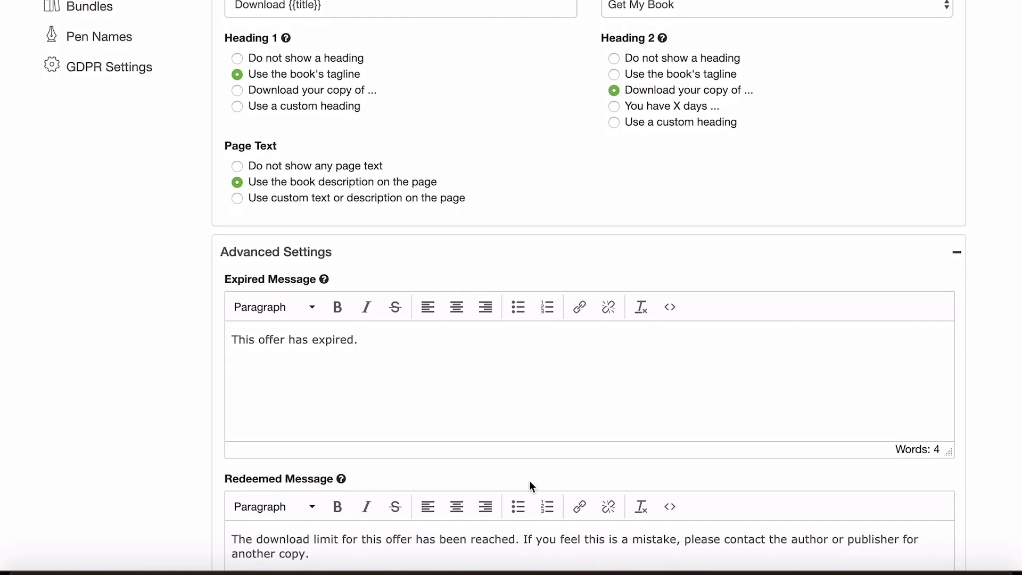
scroll(420, 174, up, 1)
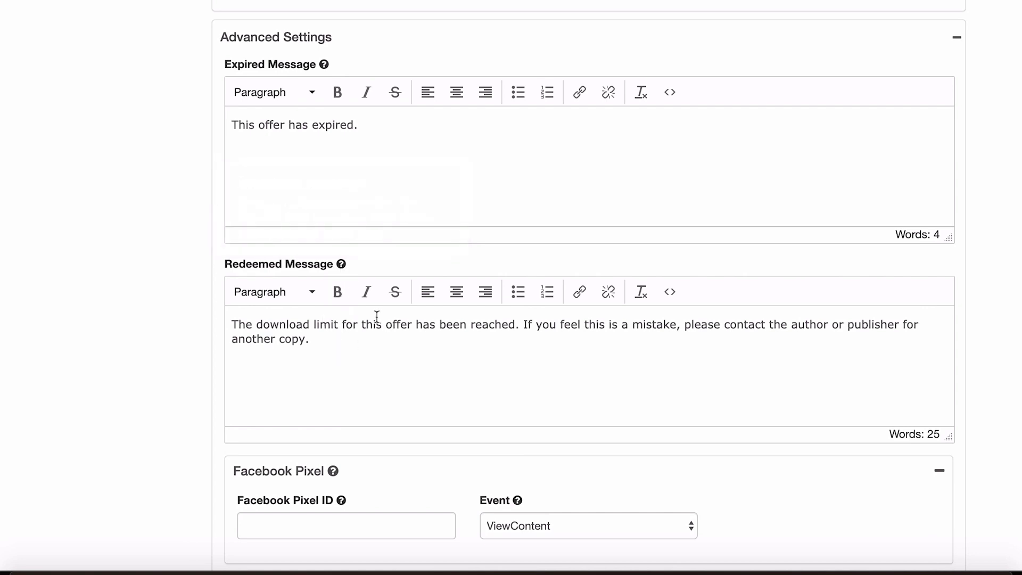
mouse_move(326, 69)
scroll(429, 242, down, 3)
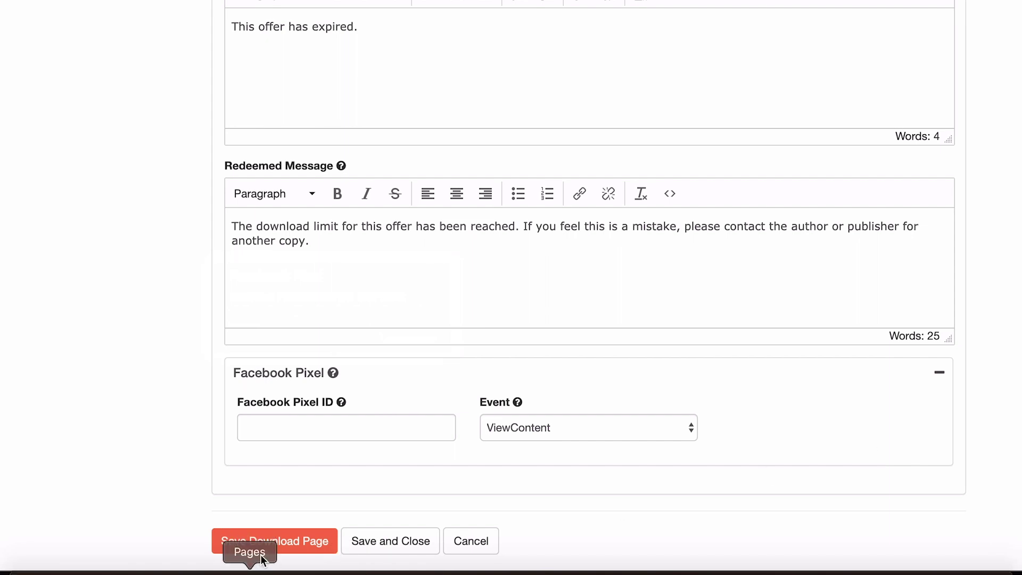
Save and close the Checking Out Freebie download page.
click(371, 548)
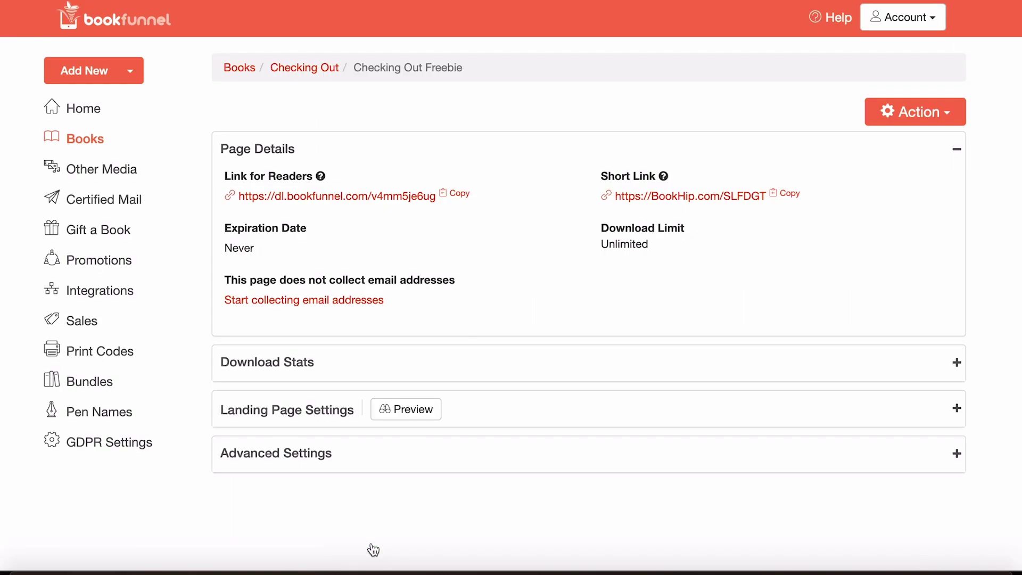